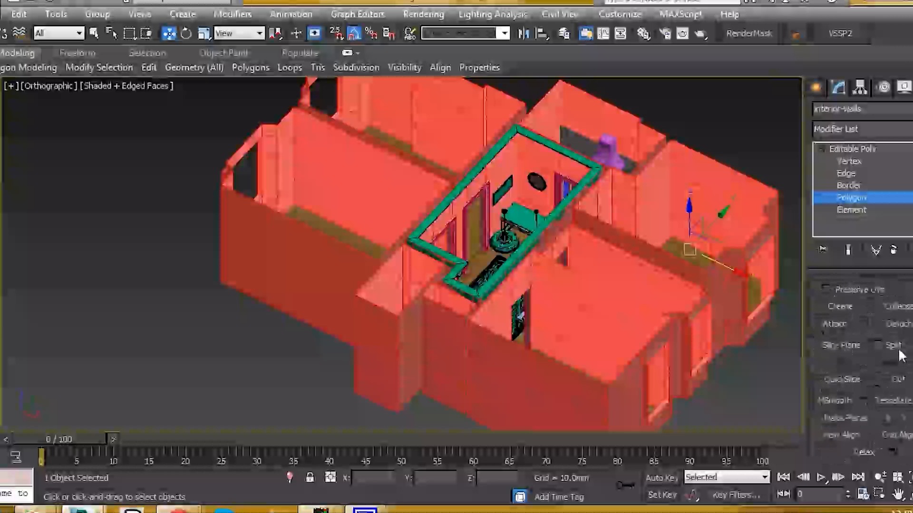
Assign material ID 1 to all interior wall polygons, and select the inner wall polygon bands around the hallway
{"action": "left_click", "coordinate": [893, 406]}
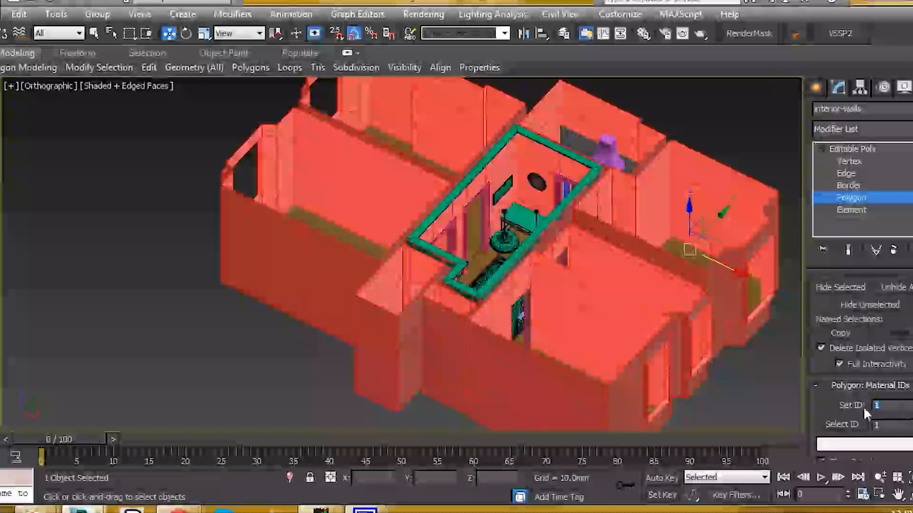
{"action": "scroll", "coordinate": [506, 218], "scroll_direction": "up", "scroll_amount": 5}
{"action": "left_click", "coordinate": [556, 189]}
{"action": "scroll", "coordinate": [572, 193], "scroll_direction": "up", "scroll_amount": 2}
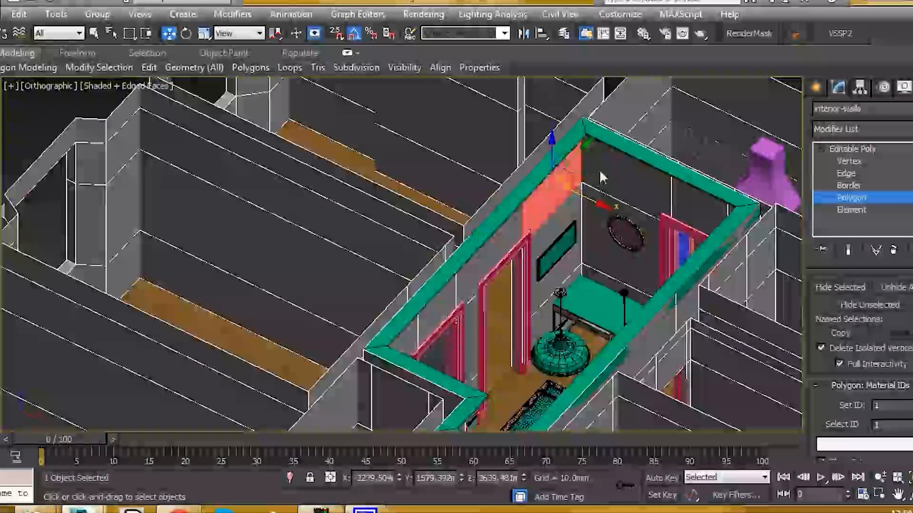
{"action": "left_click", "coordinate": [613, 172], "text": "shift"}
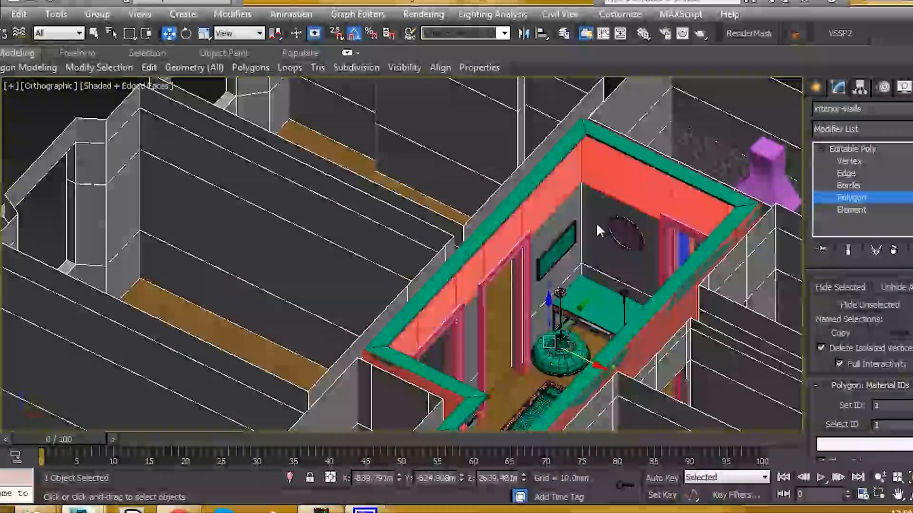
{"action": "left_click", "coordinate": [597, 222], "text": "ctrl"}
Examine the selected hallway wall polygons from several sides, including the doorways and the recessed corner, for missed faces
{"action": "scroll", "coordinate": [610, 300], "scroll_direction": "down", "scroll_amount": 4}
{"action": "middle_click_drag", "start_coordinate": [611, 300], "coordinate": [499, 310], "text": "alt"}
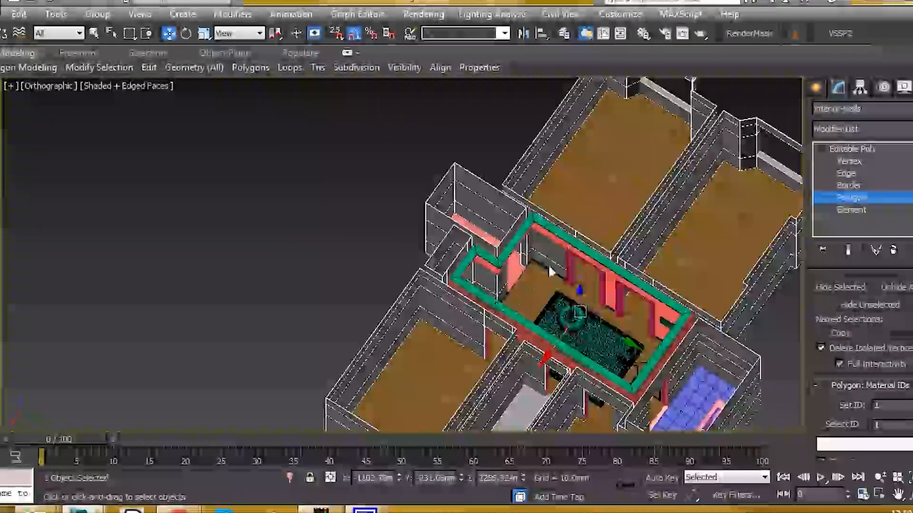
{"action": "scroll", "coordinate": [528, 257], "scroll_direction": "up", "scroll_amount": 5}
{"action": "scroll", "coordinate": [528, 252], "scroll_direction": "down", "scroll_amount": 3}
{"action": "middle_click_drag", "start_coordinate": [528, 254], "coordinate": [439, 254], "text": "alt"}
{"action": "scroll", "coordinate": [492, 278], "scroll_direction": "up", "scroll_amount": 5}
{"action": "scroll", "coordinate": [472, 293], "scroll_direction": "down", "scroll_amount": 3}
{"action": "scroll", "coordinate": [487, 235], "scroll_direction": "up", "scroll_amount": 5}
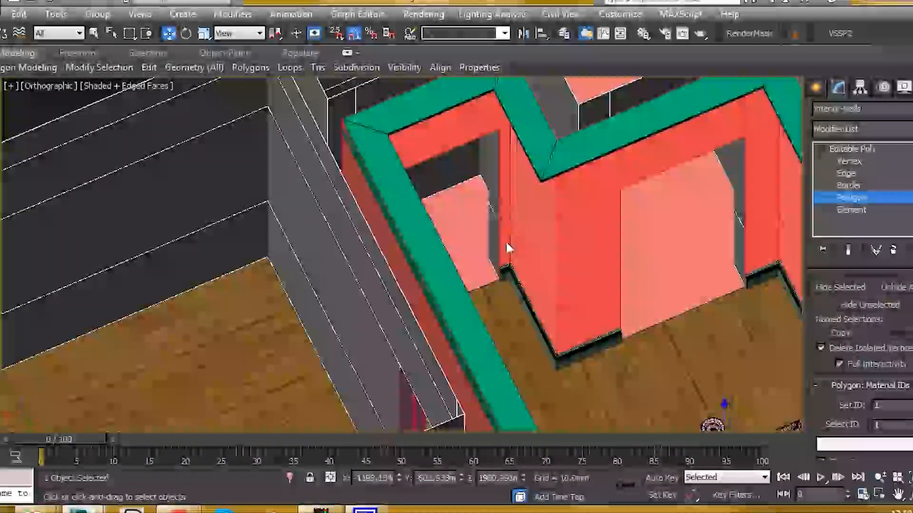
{"action": "scroll", "coordinate": [505, 241], "scroll_direction": "down", "scroll_amount": 3}
{"action": "middle_click_drag", "start_coordinate": [505, 241], "coordinate": [566, 297], "text": "alt"}
{"action": "scroll", "coordinate": [624, 257], "scroll_direction": "up", "scroll_amount": 5}
{"action": "middle_click_drag", "start_coordinate": [413, 243], "coordinate": [407, 197], "text": "alt"}
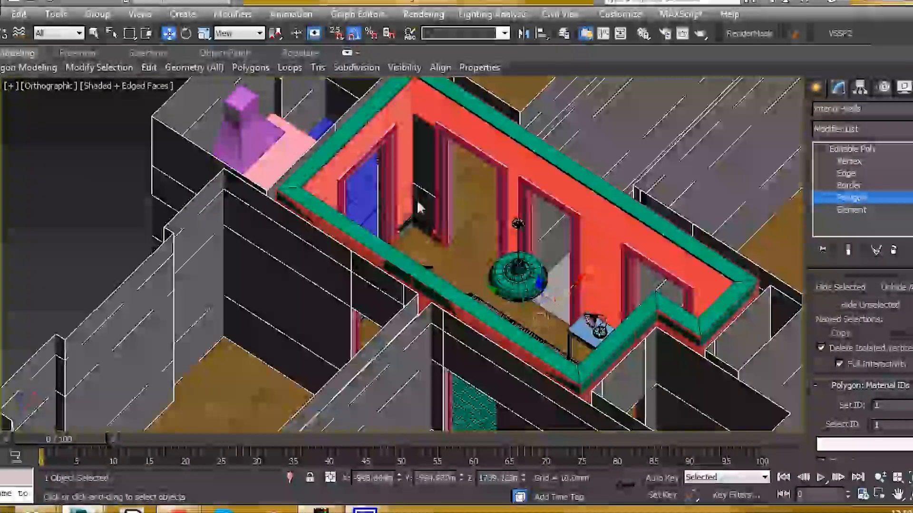
Give the selected hallway wall polygons their own material ID and leave polygon editing of the interior walls
{"action": "scroll", "coordinate": [420, 175], "scroll_direction": "down", "scroll_amount": 2}
{"action": "middle_click_drag", "start_coordinate": [446, 191], "coordinate": [381, 193], "text": "alt"}
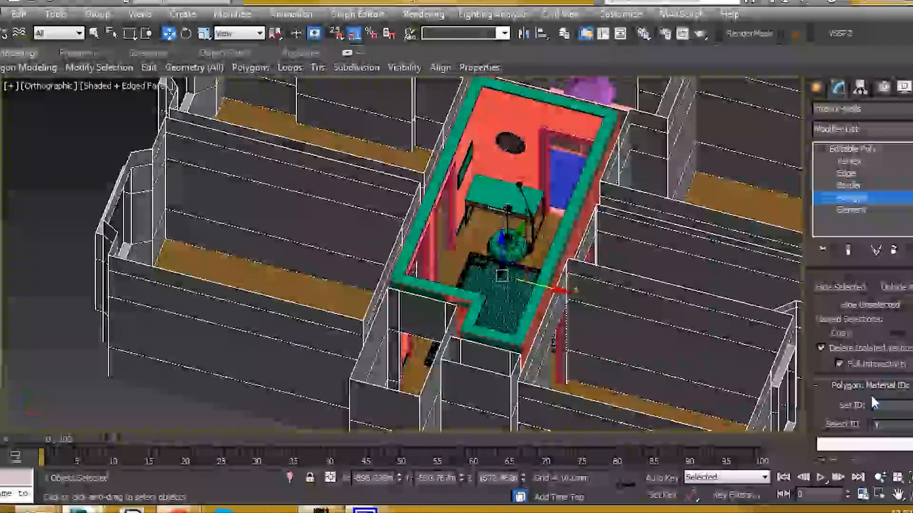
{"action": "left_click", "coordinate": [851, 198]}
{"action": "middle_click_drag", "start_coordinate": [583, 228], "coordinate": [431, 252], "text": "alt"}
{"action": "scroll", "coordinate": [431, 251], "scroll_direction": "down", "scroll_amount": 3}
{"action": "middle_click_drag", "start_coordinate": [507, 238], "coordinate": [416, 224]}
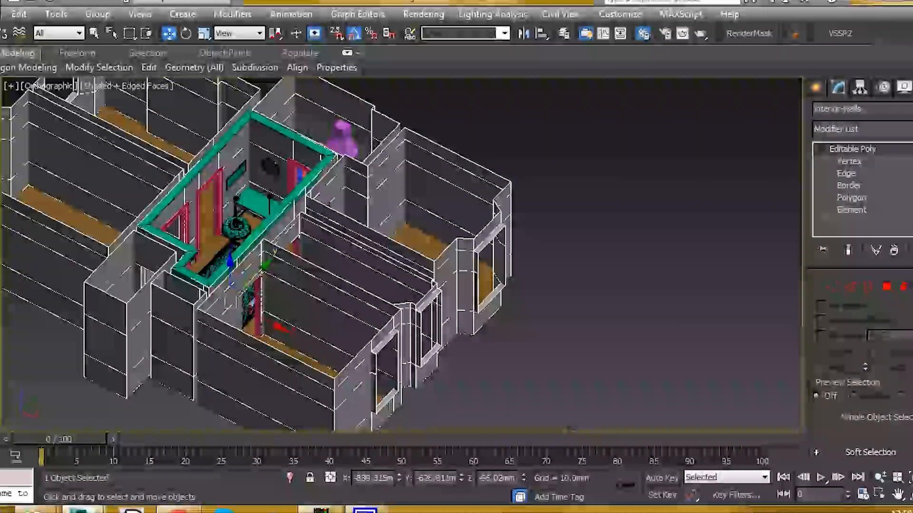
Open the Material Editor, pick the green V-Ray sample material and name it WHITE_WALL
{"action": "key", "text": "m"}
{"action": "left_click", "coordinate": [479, 105]}
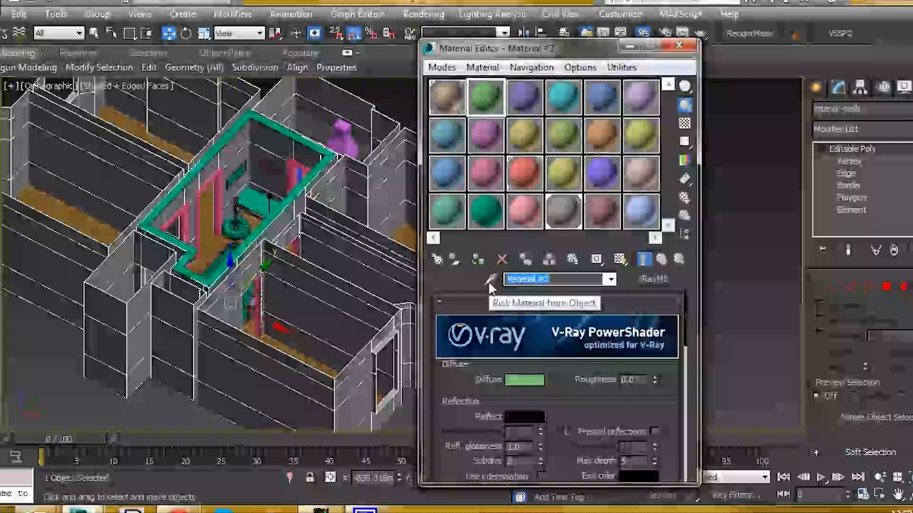
{"action": "type", "text": "WHITE WALL"}
{"action": "key", "text": "Return"}
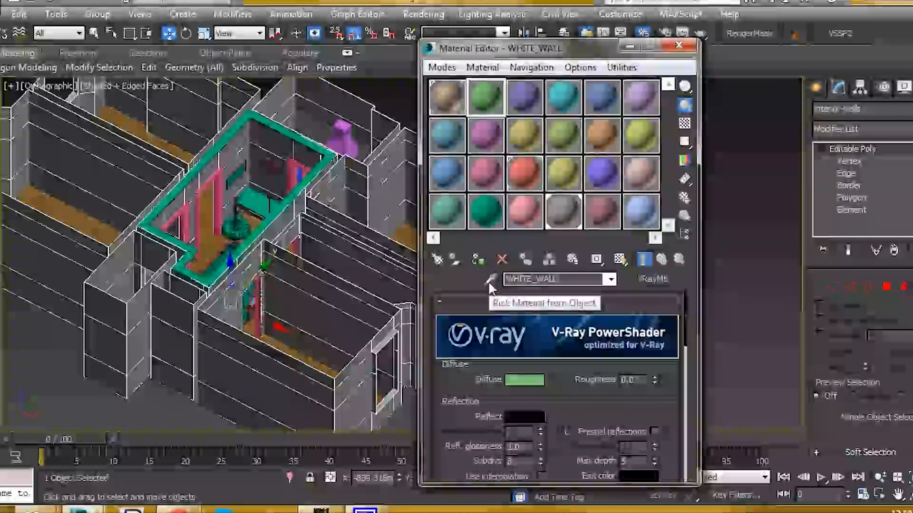
Switch to the wall texture folder in Windows Explorer and arrange it so its concrete images and the material's settings are both reachable
{"action": "left_click_drag", "start_coordinate": [526, 54], "coordinate": [323, 185]}
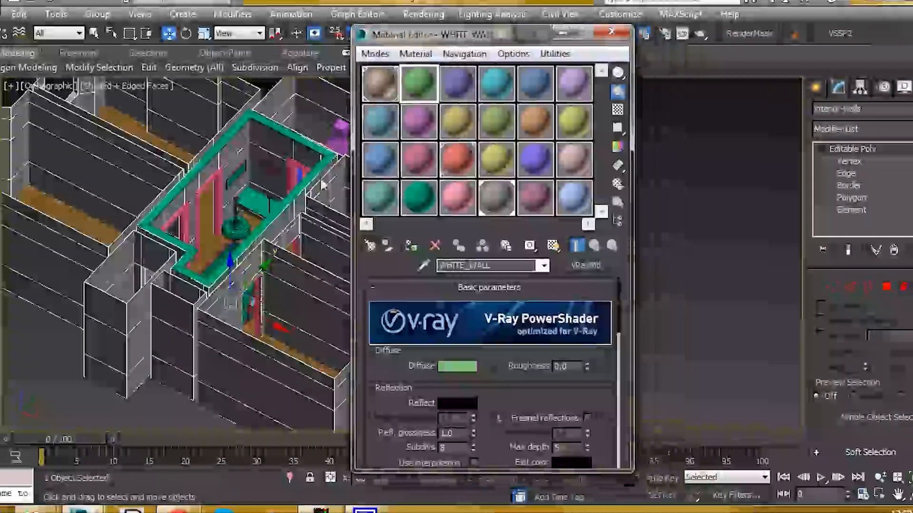
{"action": "mouse_move", "coordinate": [43, 507]}
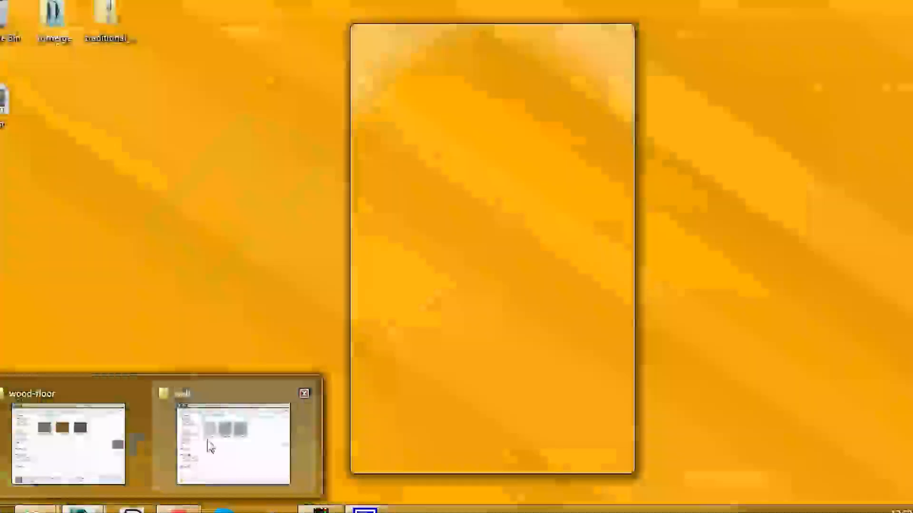
{"action": "left_click", "coordinate": [210, 446]}
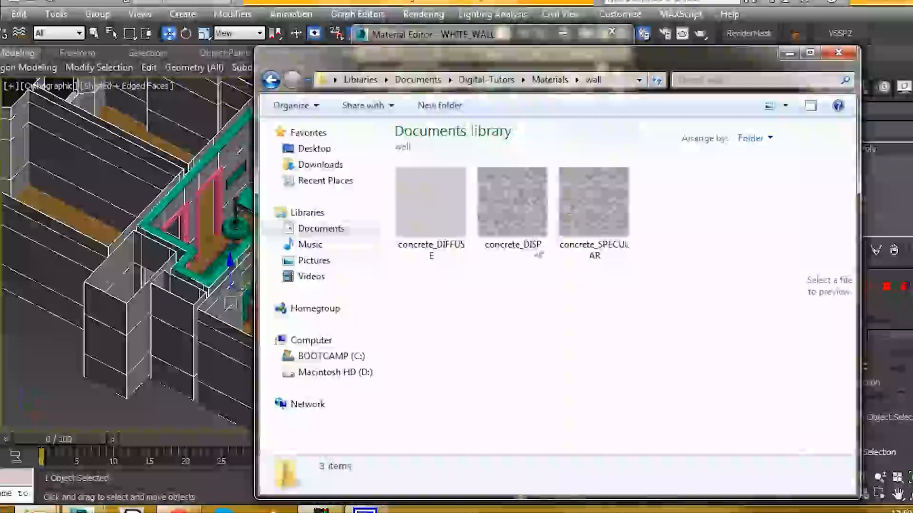
{"action": "left_click_drag", "start_coordinate": [522, 71], "coordinate": [546, 73]}
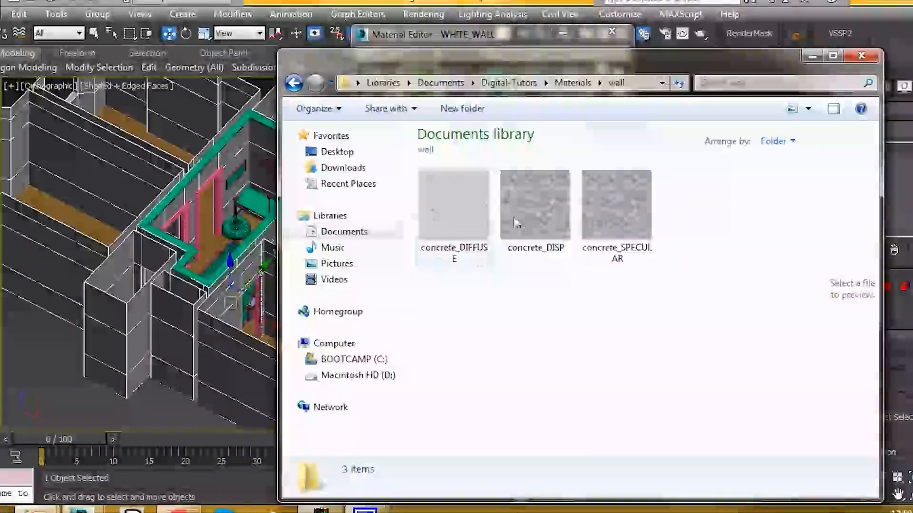
{"action": "left_click", "coordinate": [459, 219]}
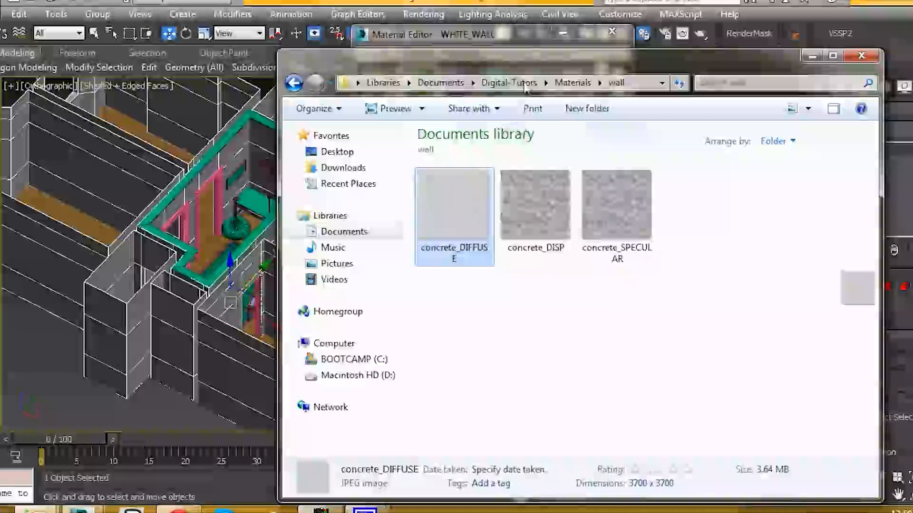
{"action": "left_click_drag", "start_coordinate": [546, 63], "coordinate": [912, 192]}
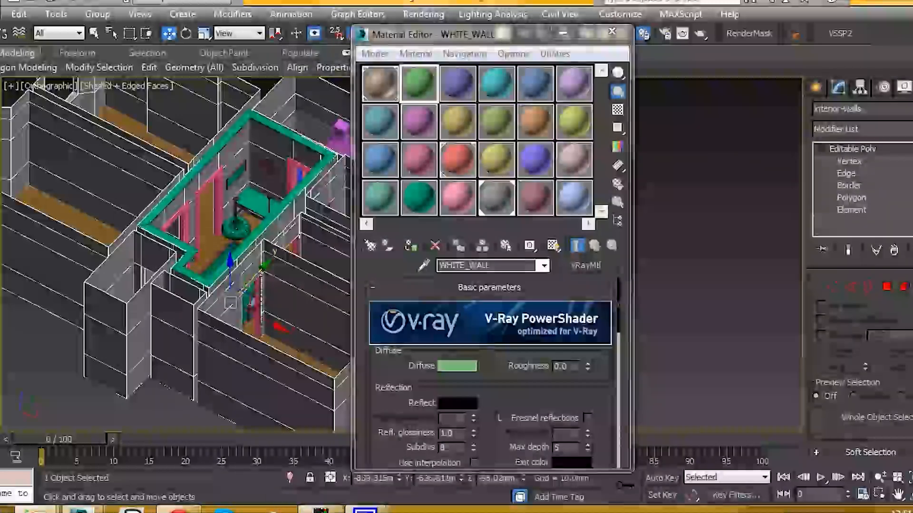
Expand the map slots of WHITE_WALL and load concrete_DIFFUSE.jpg as the Diffuse map
{"action": "left_click", "coordinate": [505, 357]}
{"action": "scroll", "coordinate": [518, 381], "scroll_direction": "down", "scroll_amount": 9}
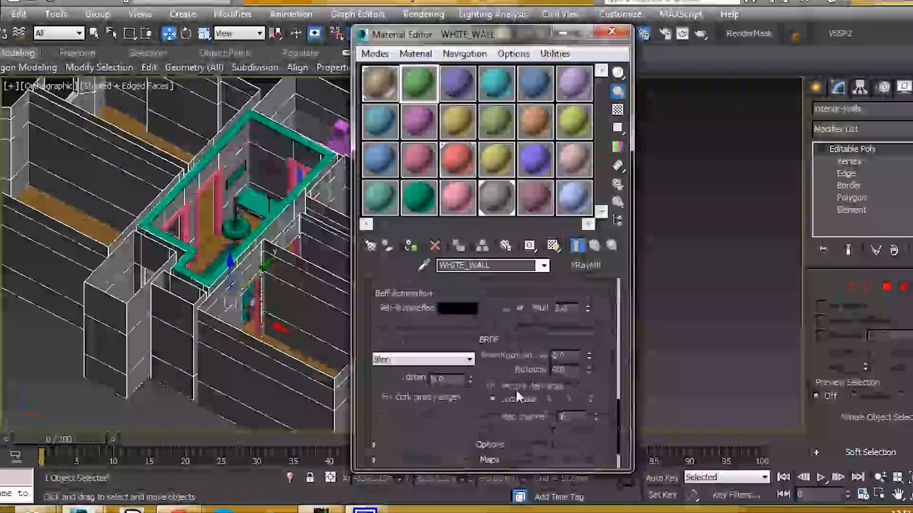
{"action": "scroll", "coordinate": [516, 389], "scroll_direction": "down", "scroll_amount": 1}
{"action": "left_click", "coordinate": [506, 412]}
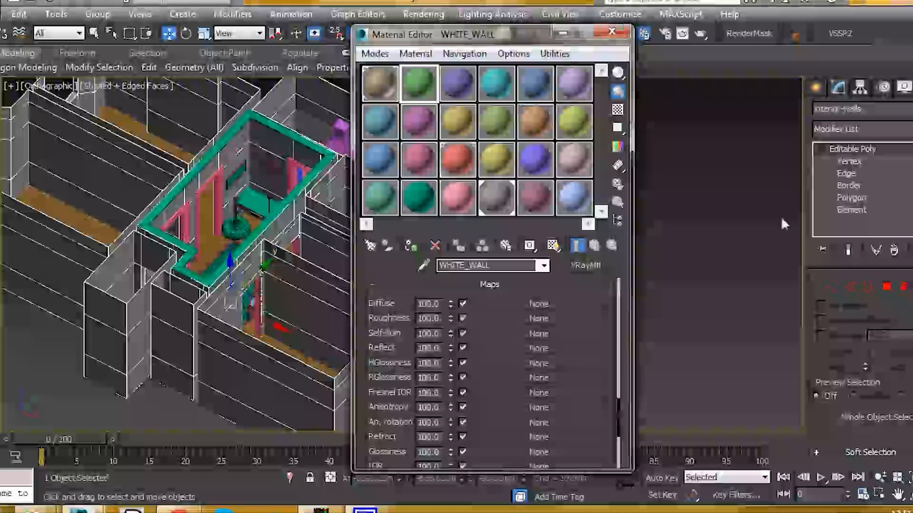
{"action": "left_click_drag", "start_coordinate": [508, 287], "coordinate": [511, 304]}
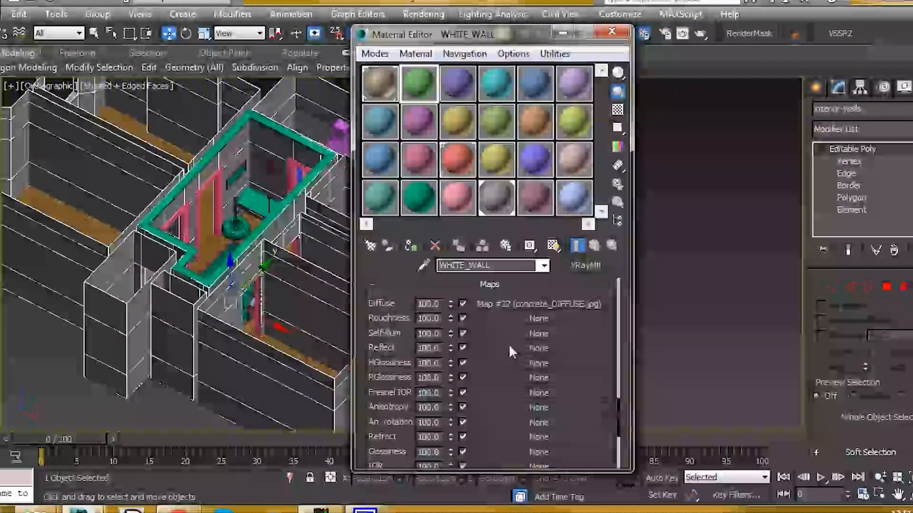
Load concrete_SPECULAR.jpg as the Reflect map and copy it as an instance to the RGlossiness slot
{"action": "left_click_drag", "start_coordinate": [509, 344], "coordinate": [509, 345]}
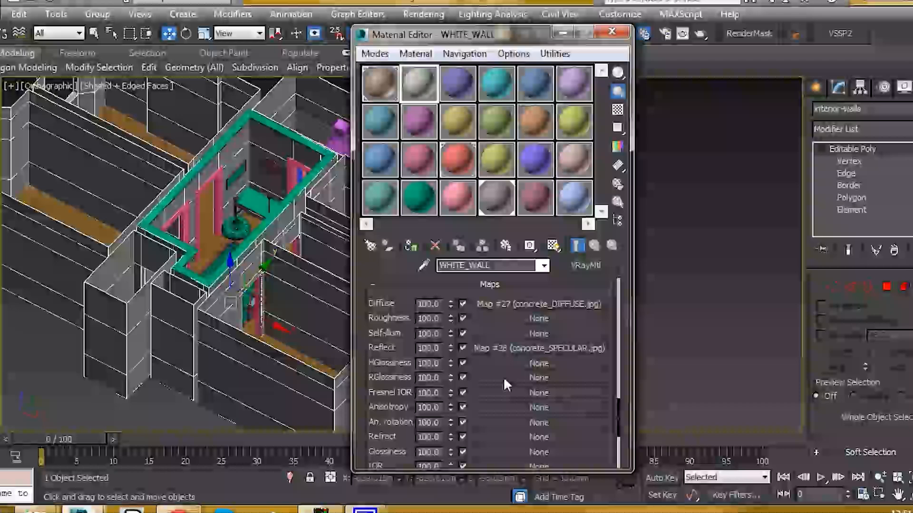
{"action": "left_click_drag", "start_coordinate": [507, 349], "coordinate": [504, 379]}
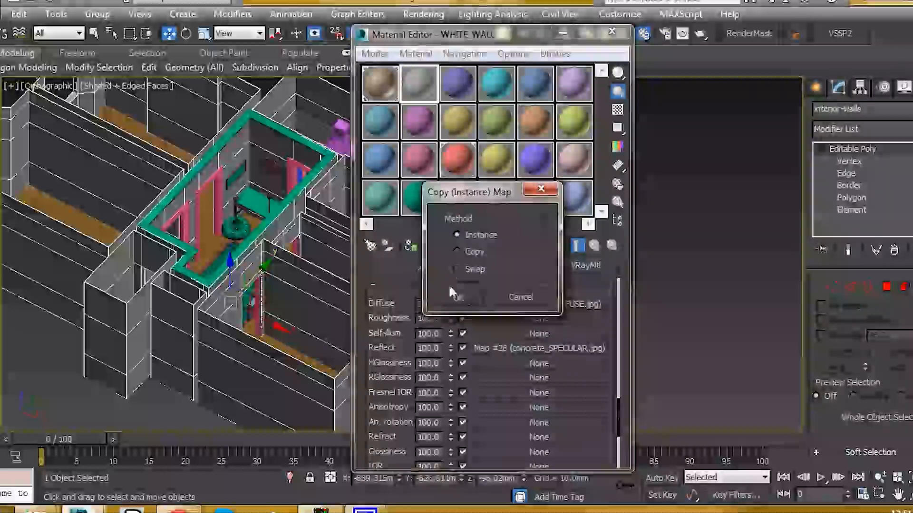
{"action": "left_click", "coordinate": [455, 296]}
Load concrete_DISP.jpg as the Bump map and set the RGlossiness map amount to 50
{"action": "scroll", "coordinate": [395, 314], "scroll_direction": "down", "scroll_amount": 3}
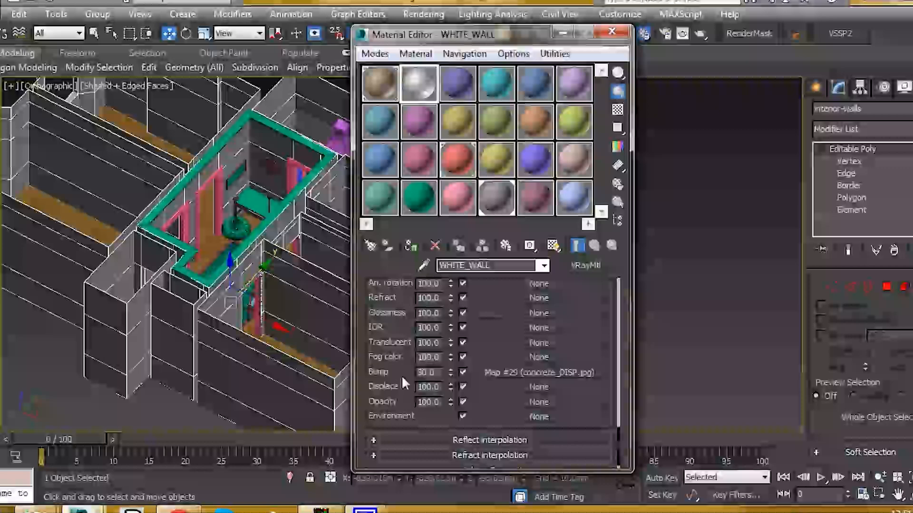
{"action": "scroll", "coordinate": [404, 353], "scroll_direction": "up", "scroll_amount": 3}
{"action": "scroll", "coordinate": [403, 352], "scroll_direction": "up", "scroll_amount": 2}
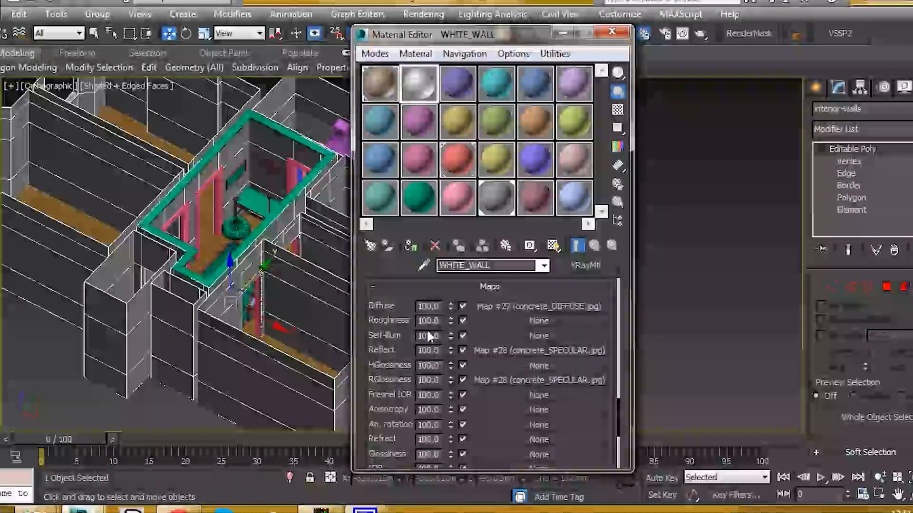
{"action": "double_click", "coordinate": [434, 351]}
{"action": "double_click", "coordinate": [438, 381]}
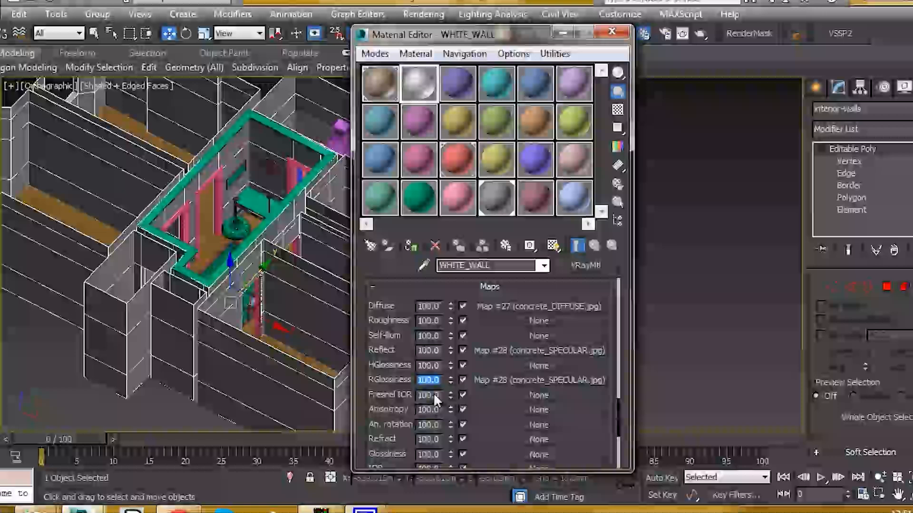
{"action": "type", "text": "50"}
{"action": "key", "text": "Return"}
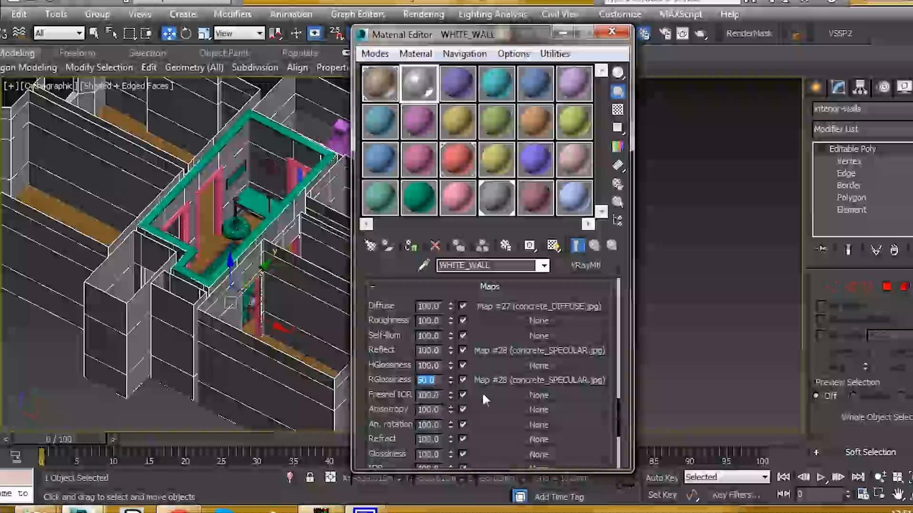
Set the Bump map amount of WHITE_WALL to 20
{"action": "scroll", "coordinate": [389, 429], "scroll_direction": "down", "scroll_amount": 5}
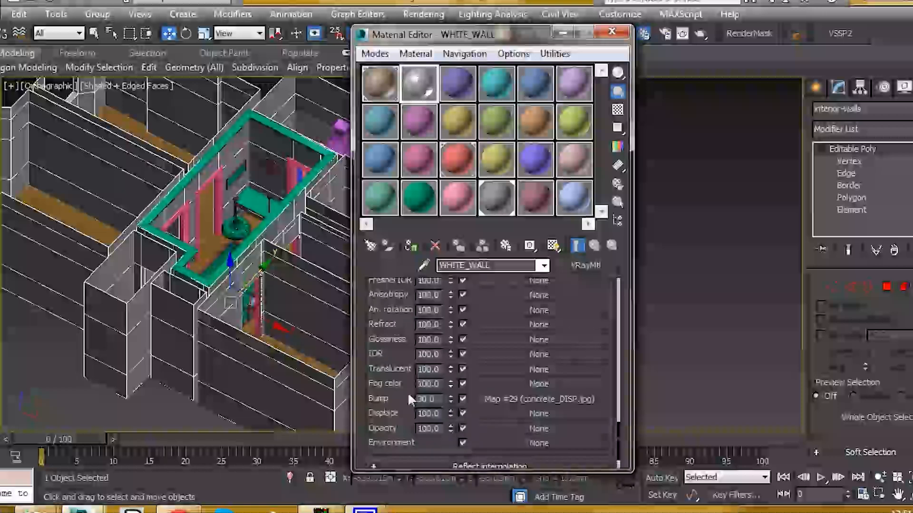
{"action": "left_click_drag", "start_coordinate": [435, 398], "coordinate": [412, 398]}
{"action": "type", "text": "20"}
{"action": "key", "text": "Return"}
Enable Fresnel reflections for WHITE_WALL, unlock the Fresnel IOR and set it to 3
{"action": "scroll", "coordinate": [402, 369], "scroll_direction": "up", "scroll_amount": 15}
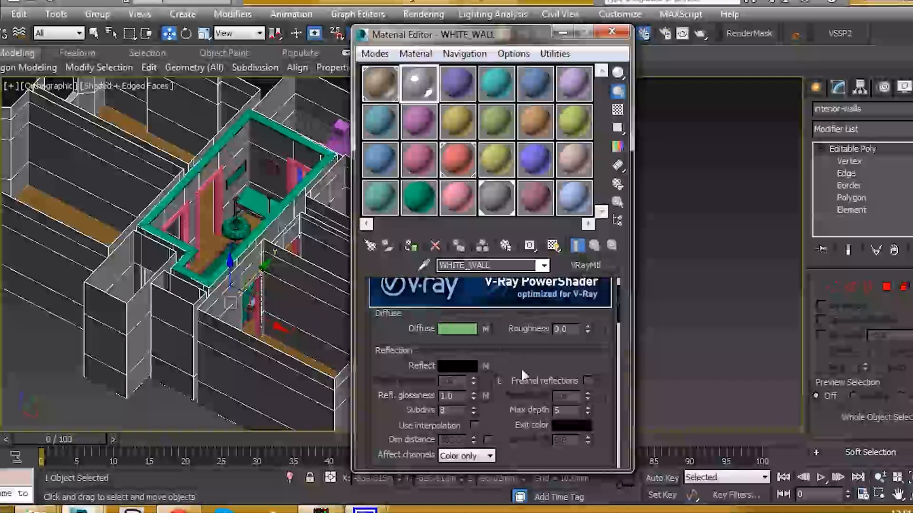
{"action": "scroll", "coordinate": [447, 323], "scroll_direction": "down", "scroll_amount": 1}
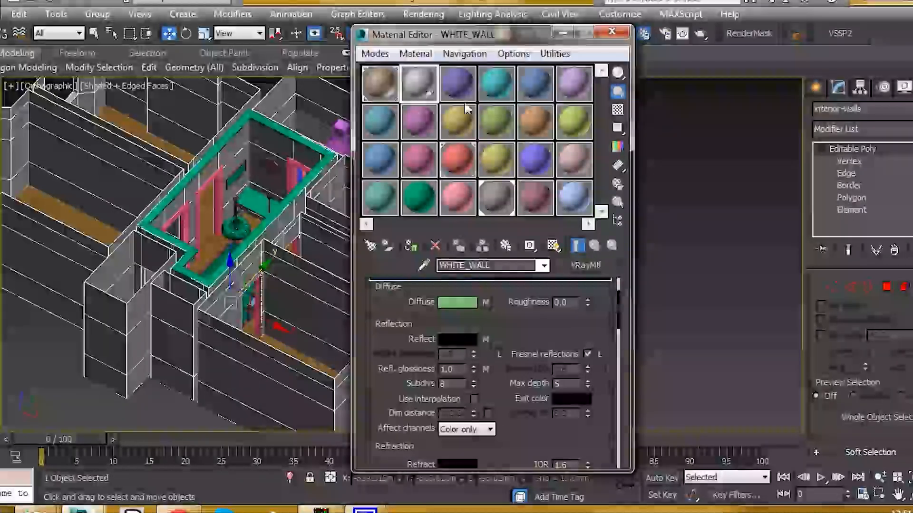
{"action": "left_click", "coordinate": [597, 354]}
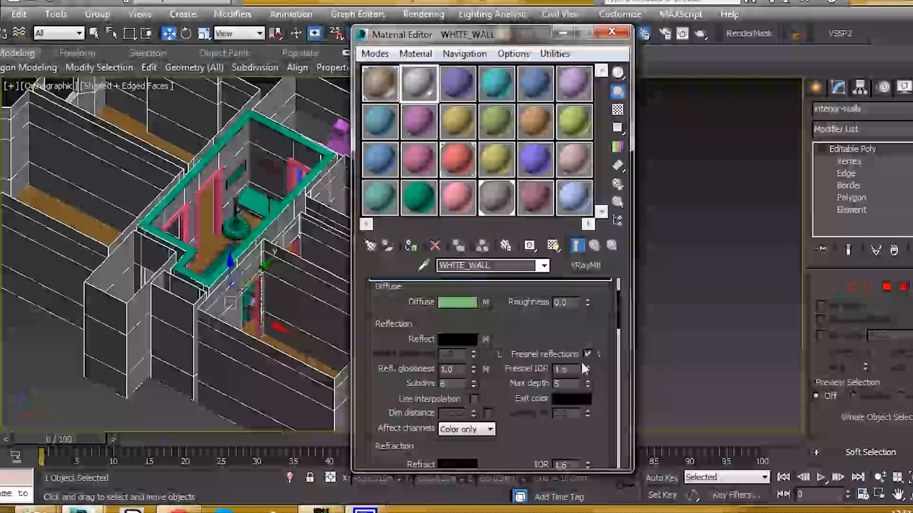
{"action": "left_click", "coordinate": [570, 370]}
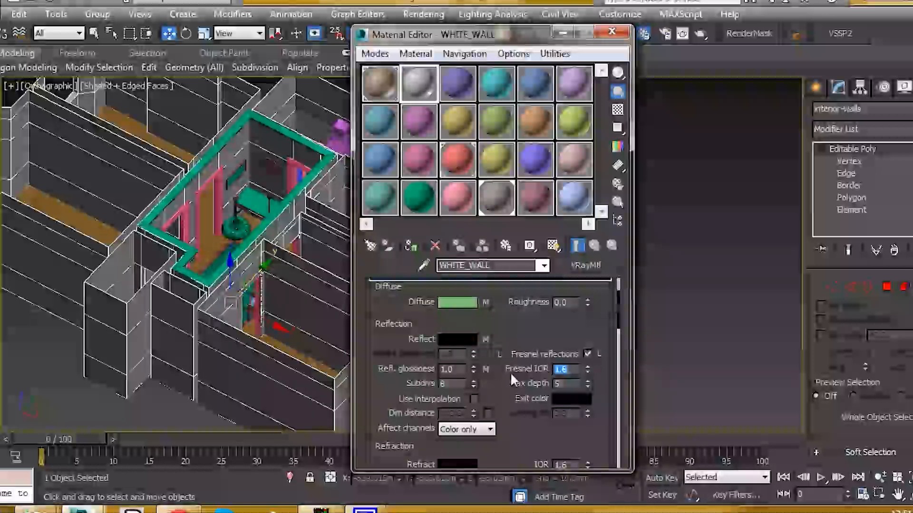
{"action": "type", "text": "3"}
{"action": "key", "text": "Return"}
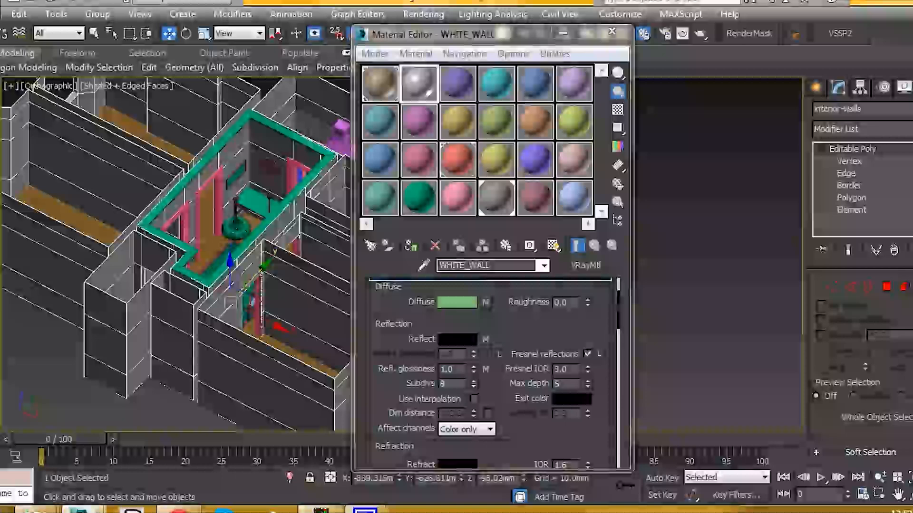
Open an enlarged preview of the WHITE_WALL sample and set its Fresnel IOR to 4
{"action": "left_click_drag", "start_coordinate": [483, 40], "coordinate": [463, 40]}
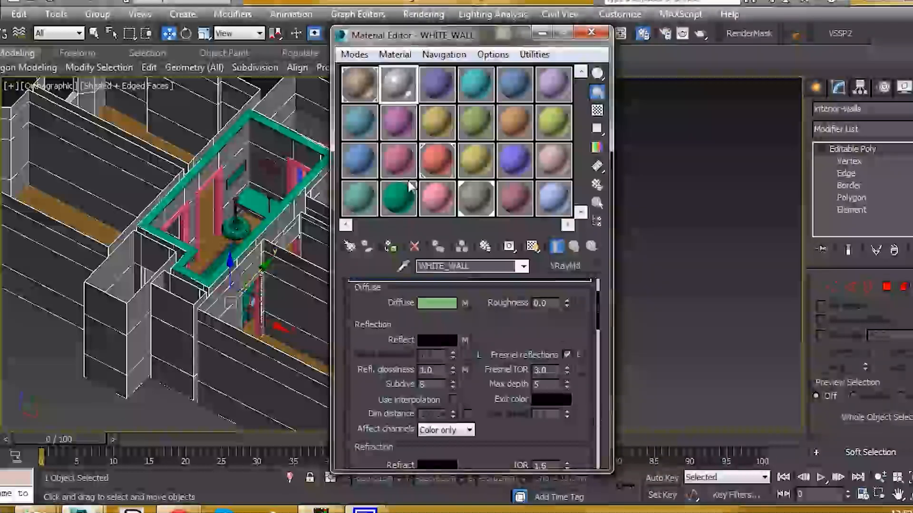
{"action": "double_click", "coordinate": [412, 89]}
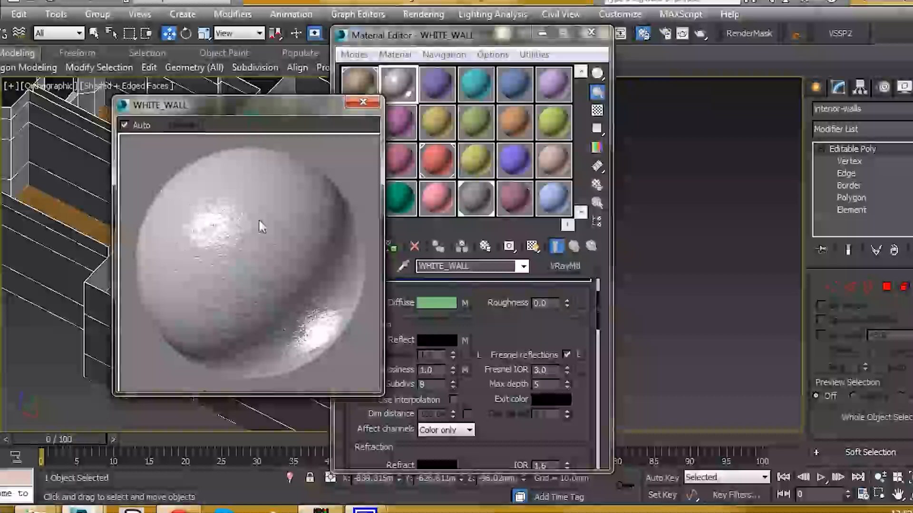
{"action": "double_click", "coordinate": [545, 370]}
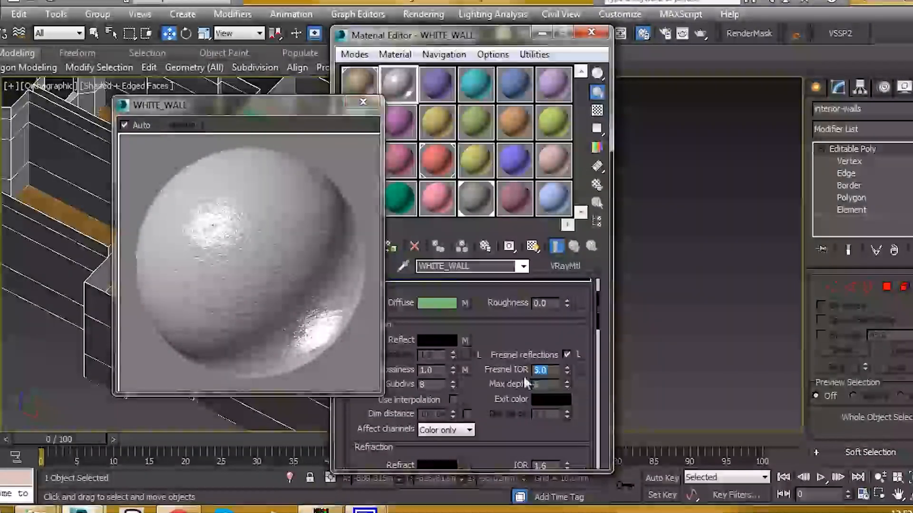
{"action": "type", "text": "4"}
{"action": "key", "text": "Return"}
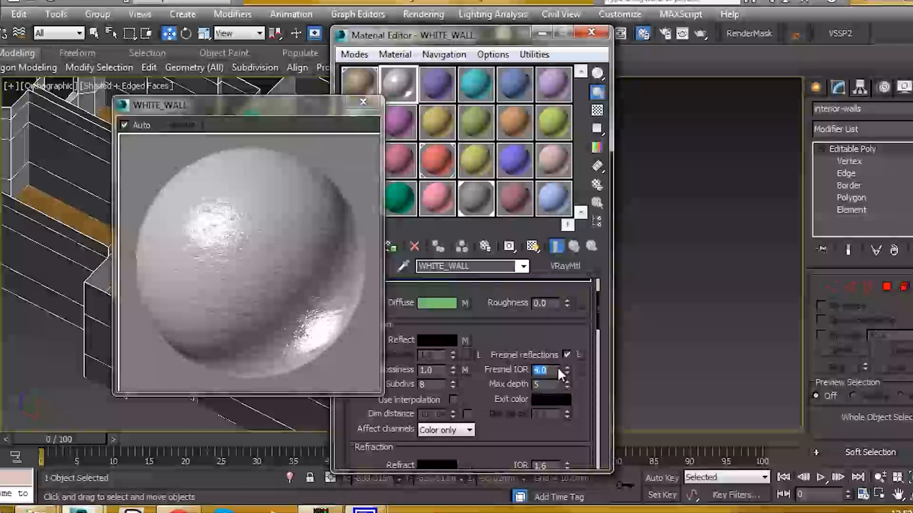
Close the enlarged WHITE_WALL sample preview and set the Blur of its Diffuse bitmap to 0.7
{"action": "left_click_drag", "start_coordinate": [256, 104], "coordinate": [203, 110]}
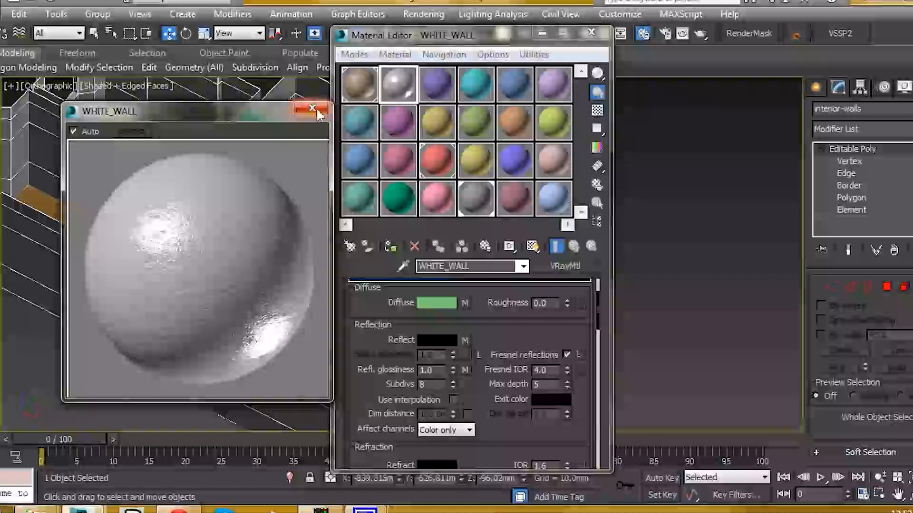
{"action": "left_click", "coordinate": [312, 108]}
{"action": "scroll", "coordinate": [502, 331], "scroll_direction": "up", "scroll_amount": 1}
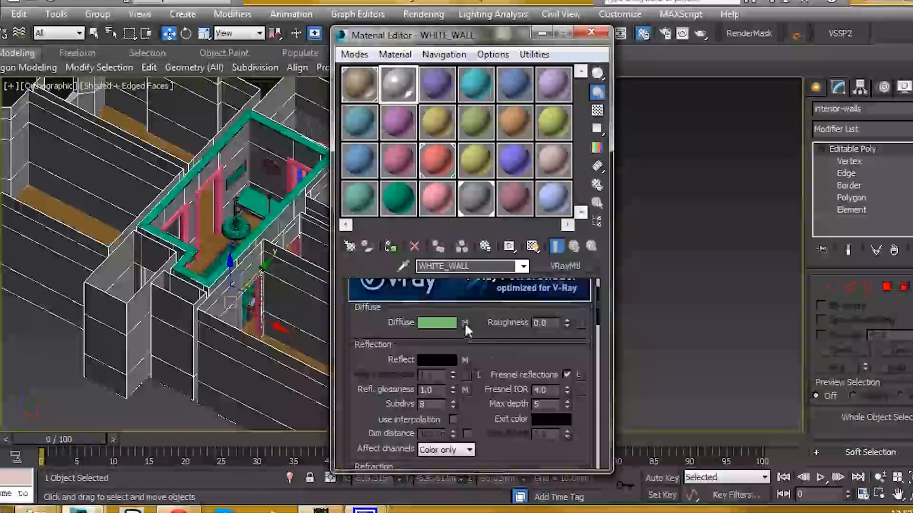
{"action": "left_click", "coordinate": [464, 323]}
{"action": "left_click_drag", "start_coordinate": [401, 416], "coordinate": [347, 416]}
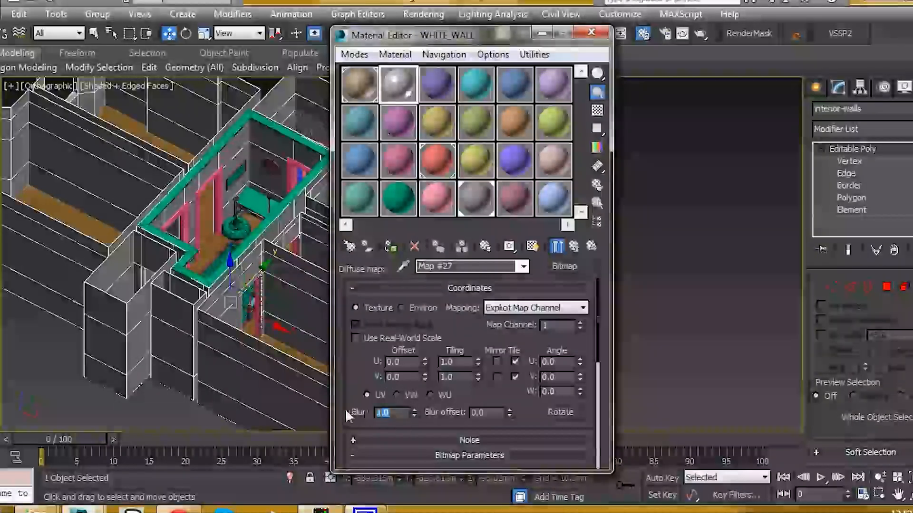
{"action": "type", "text": "0"}
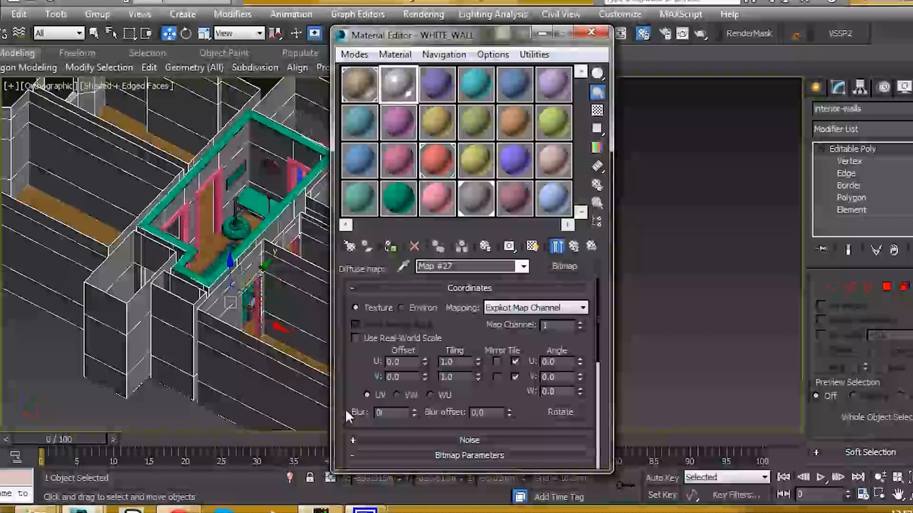
{"action": "type", "text": ".7"}
{"action": "key", "text": "Return"}
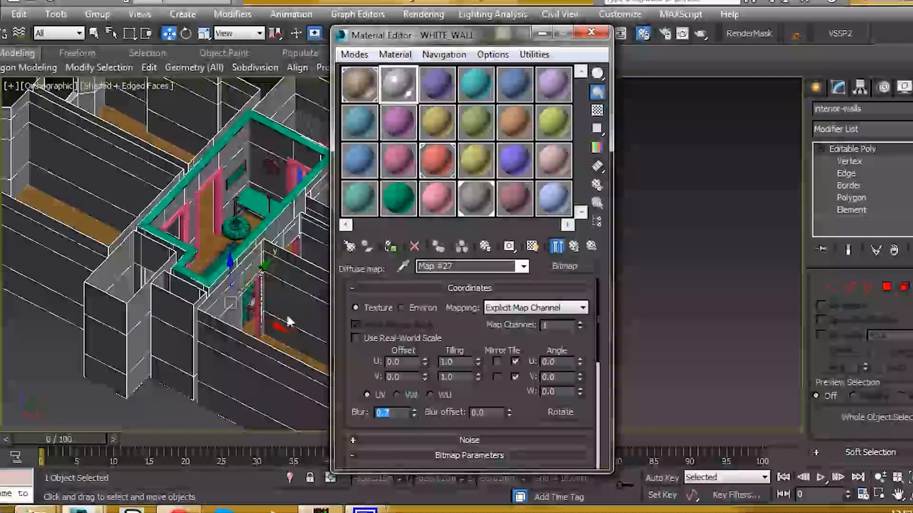
{"action": "left_click", "coordinate": [557, 246]}
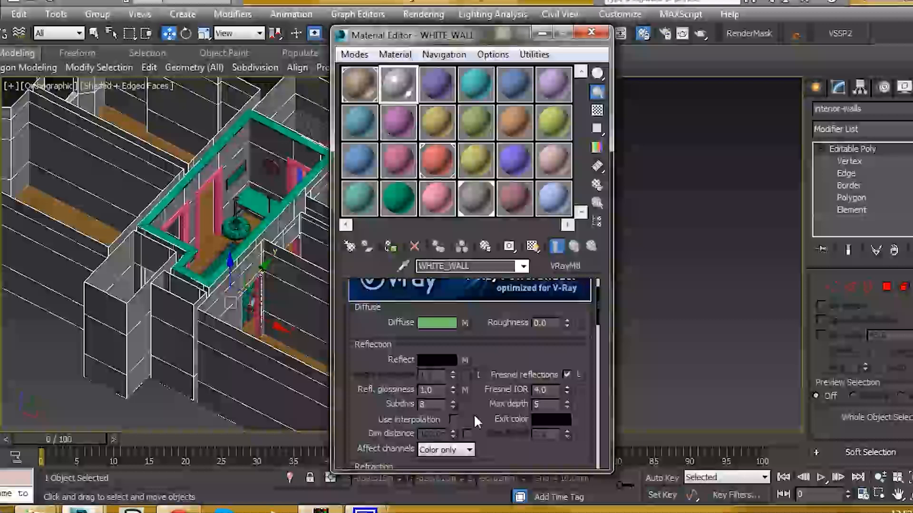
Set the Blur of the Bump bitmap in WHITE_WALL to 0.7
{"action": "scroll", "coordinate": [474, 415], "scroll_direction": "down", "scroll_amount": 15}
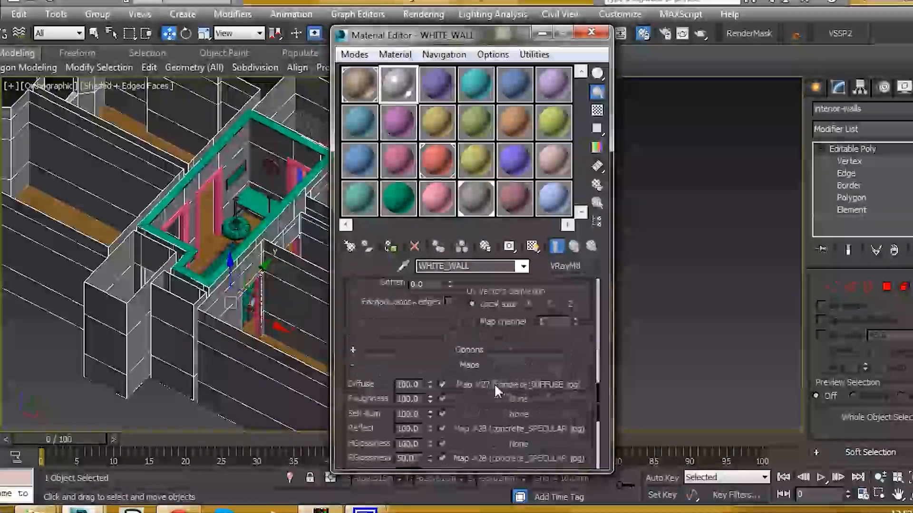
{"action": "left_click", "coordinate": [518, 432]}
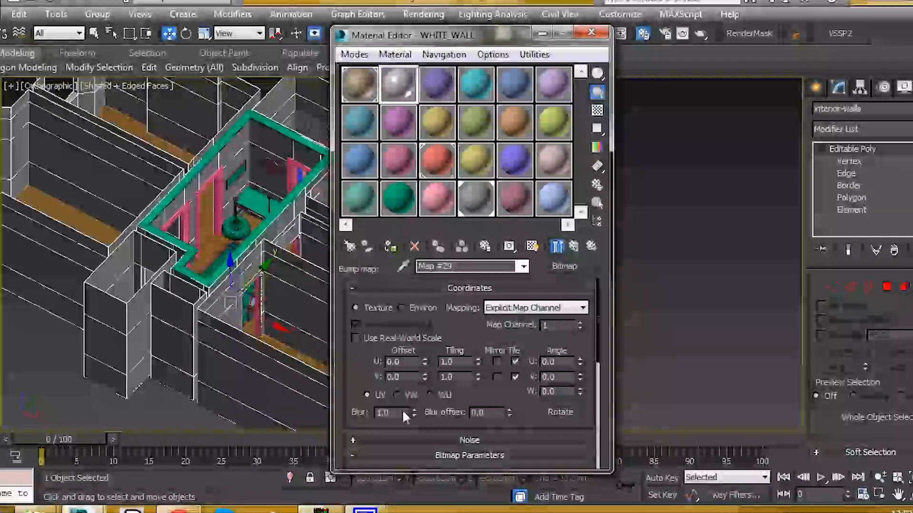
{"action": "type", "text": "0.1"}
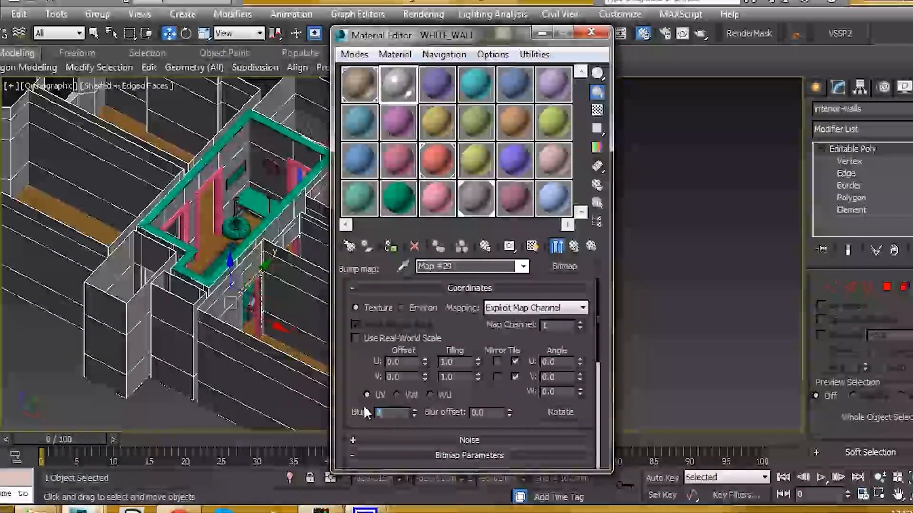
{"action": "key", "text": "Return"}
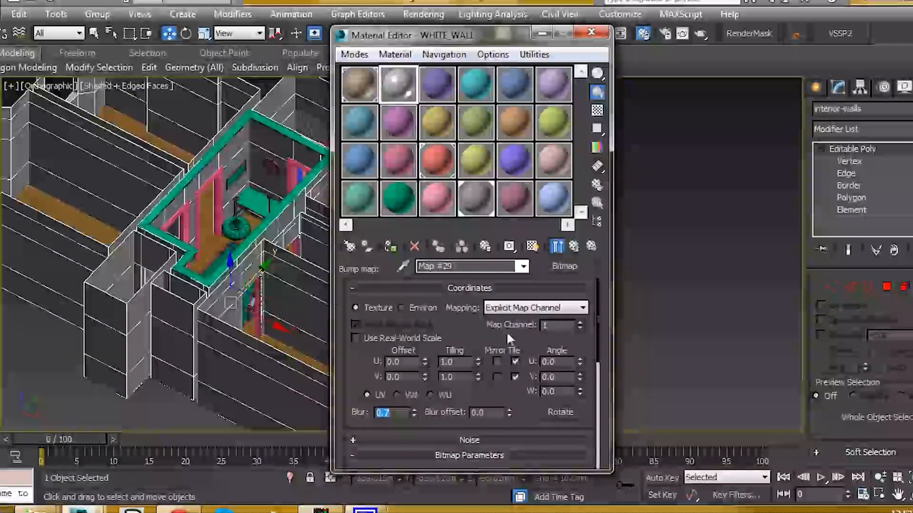
{"action": "left_click", "coordinate": [373, 392]}
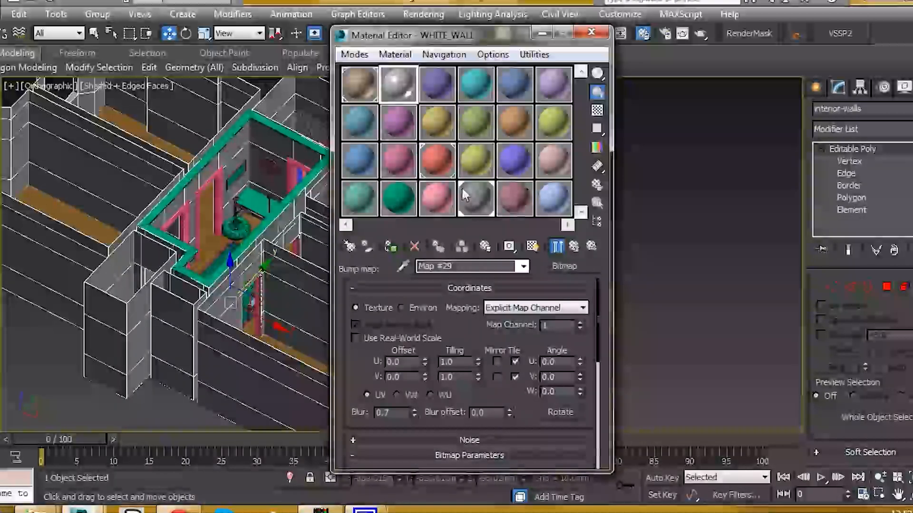
Replace the material in the third sample slot with a Multi/Sub-Object material and reduce it to two sub-materials
{"action": "left_click_drag", "start_coordinate": [407, 39], "coordinate": [685, 67]}
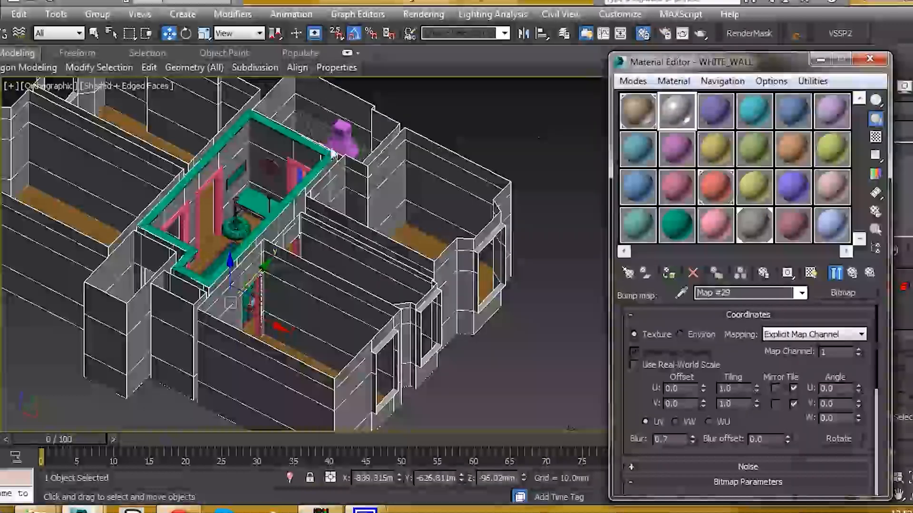
{"action": "scroll", "coordinate": [281, 180], "scroll_direction": "up", "scroll_amount": 6}
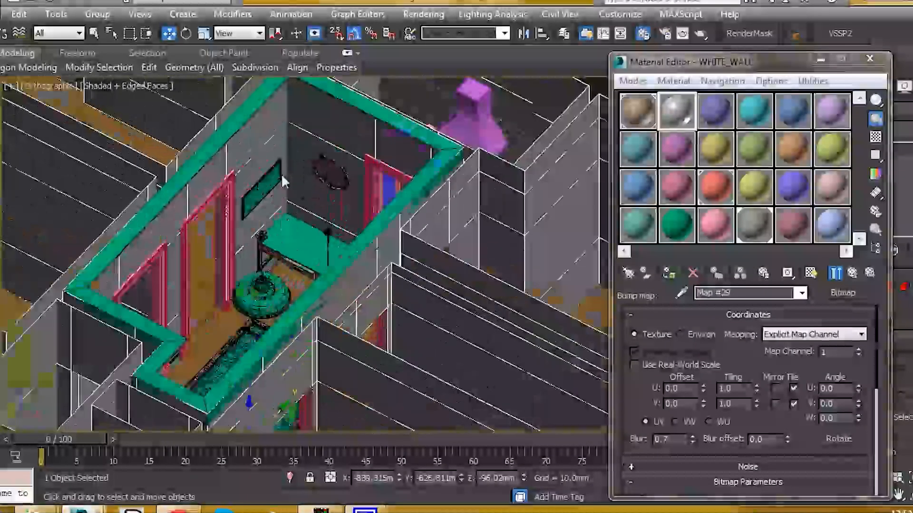
{"action": "middle_click_drag", "start_coordinate": [282, 175], "coordinate": [344, 261]}
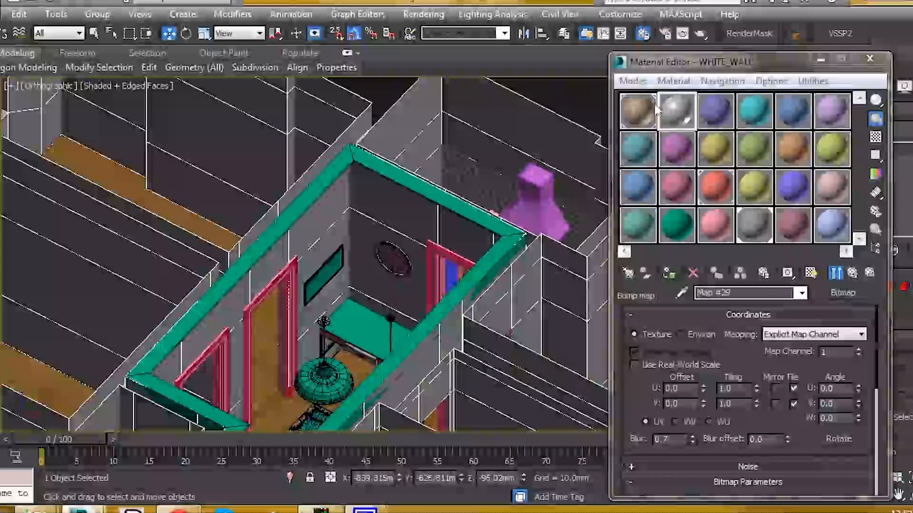
{"action": "left_click", "coordinate": [703, 116]}
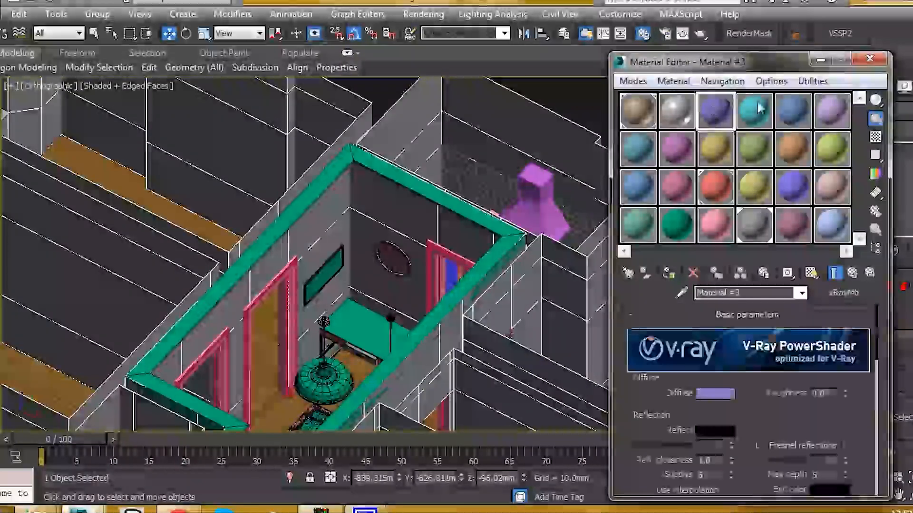
{"action": "left_click", "coordinate": [628, 272]}
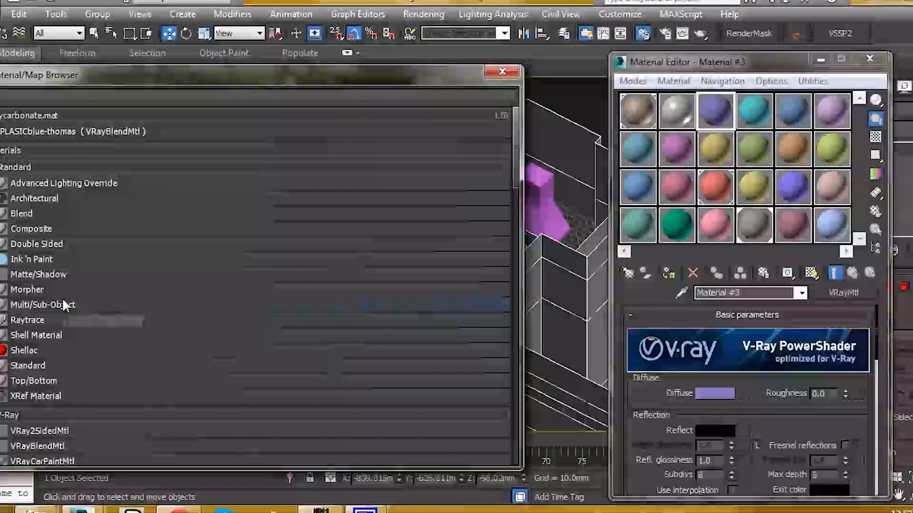
{"action": "double_click", "coordinate": [76, 305]}
{"action": "left_click", "coordinate": [500, 71]}
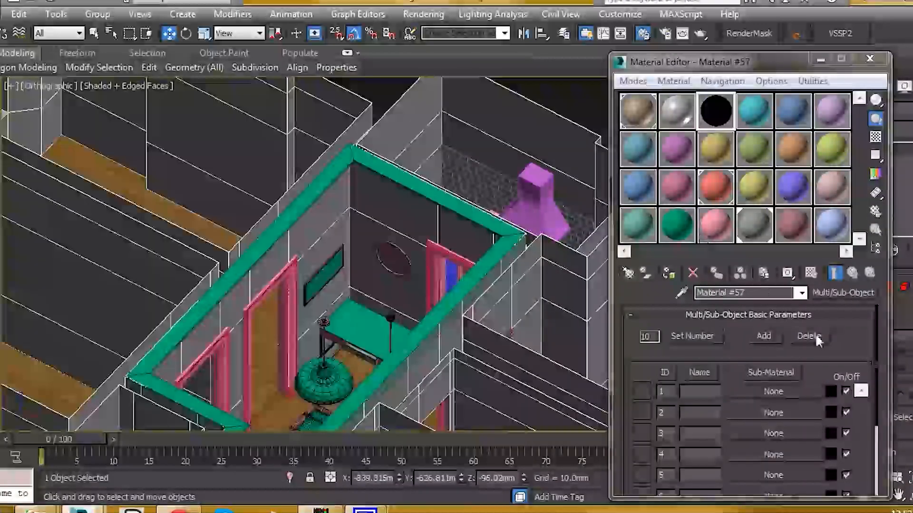
{"action": "left_click", "coordinate": [811, 336]}
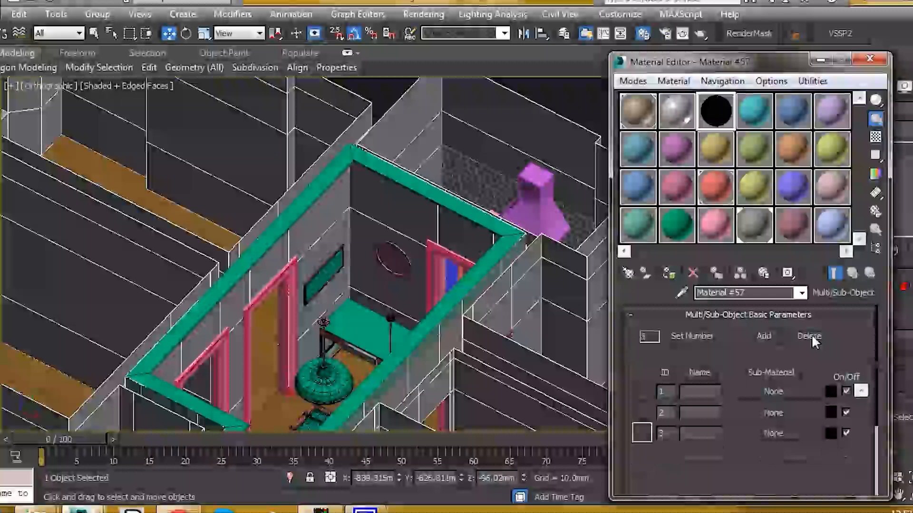
{"action": "left_click", "coordinate": [811, 335]}
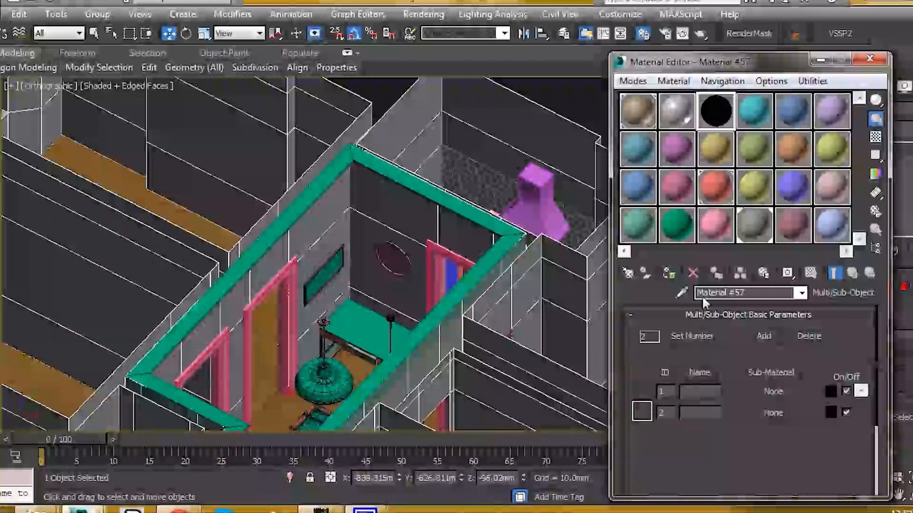
{"action": "left_click_drag", "start_coordinate": [708, 65], "coordinate": [671, 57]}
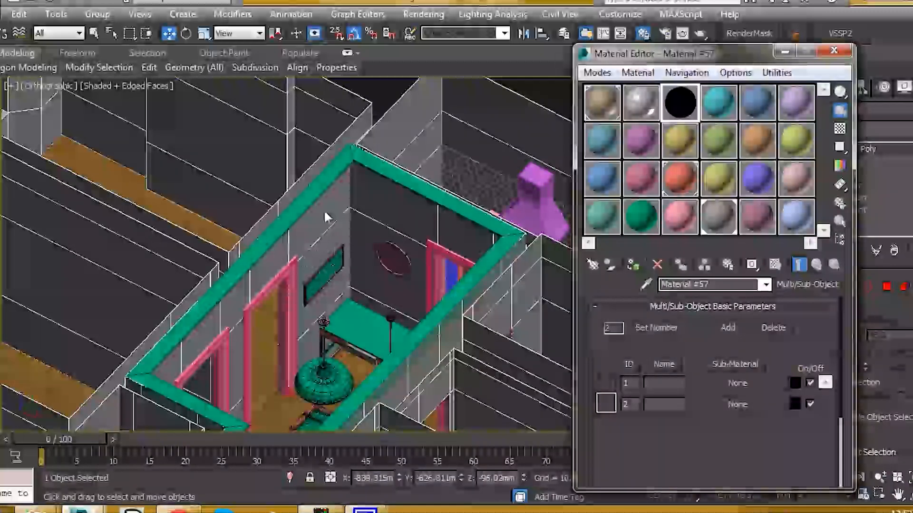
Fill the Multi/Sub-Object material with instances, using WHITE_WALL for ID 2 and Material #22 for ID 1
{"action": "left_click", "coordinate": [732, 404]}
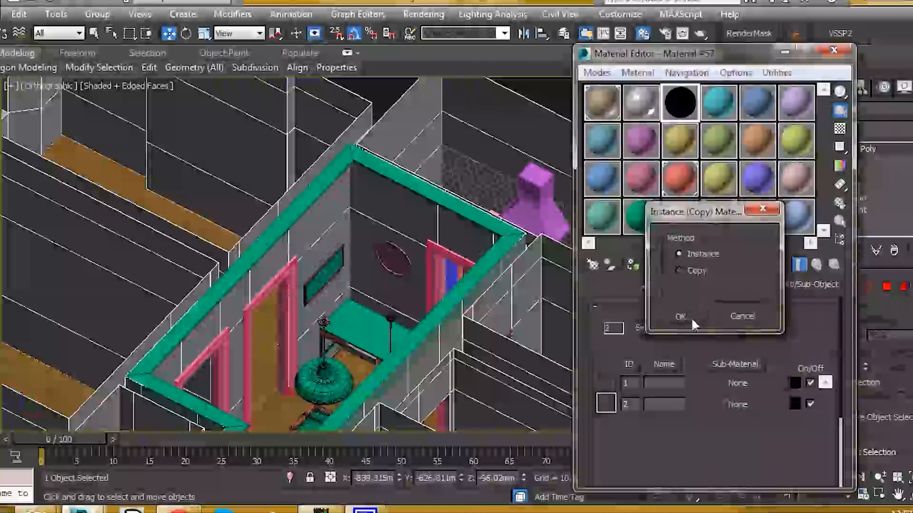
{"action": "left_click", "coordinate": [691, 317]}
{"action": "middle_click_drag", "start_coordinate": [332, 259], "coordinate": [358, 263]}
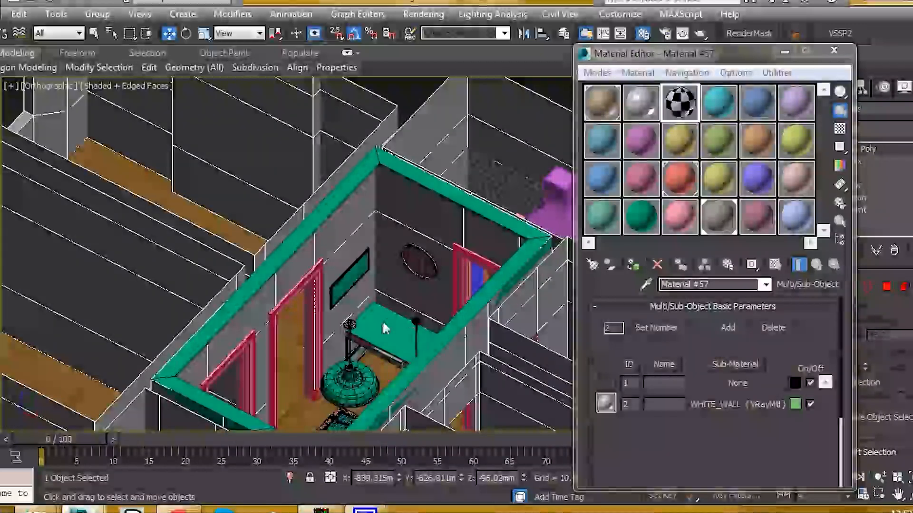
{"action": "middle_click_drag", "start_coordinate": [387, 326], "coordinate": [372, 319]}
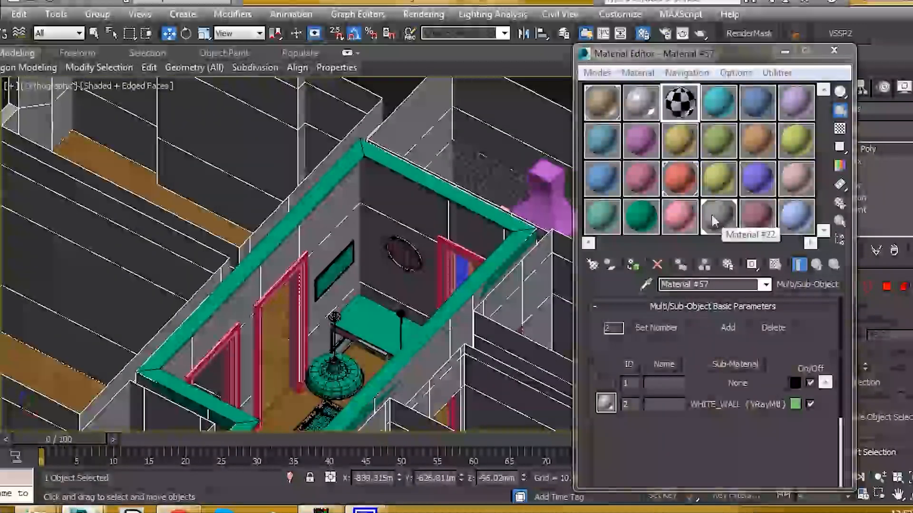
{"action": "left_click", "coordinate": [713, 296]}
{"action": "left_click_drag", "start_coordinate": [704, 383], "coordinate": [704, 380]}
{"action": "left_click", "coordinate": [680, 317]}
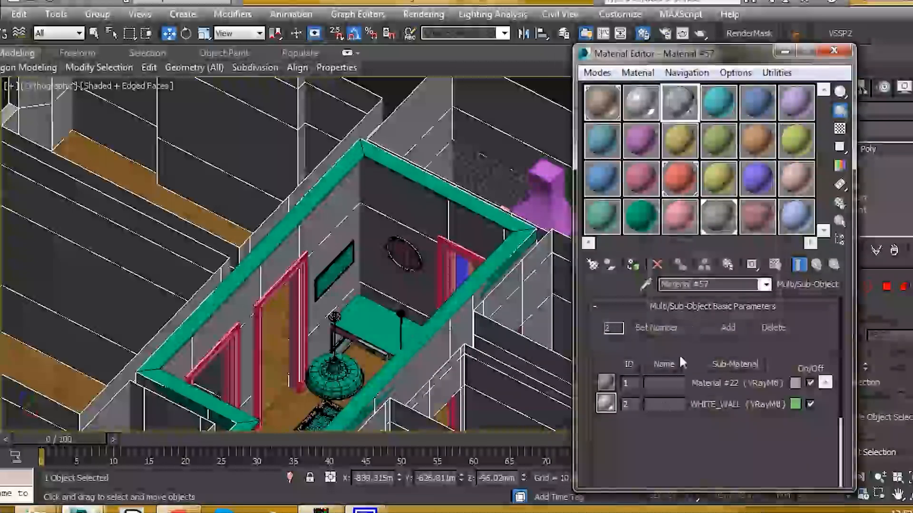
Turn on viewport display for the Diffuse bitmap of the WHITE_WALL sub-material and return to the Multi/Sub-Object level
{"action": "left_click", "coordinate": [715, 403]}
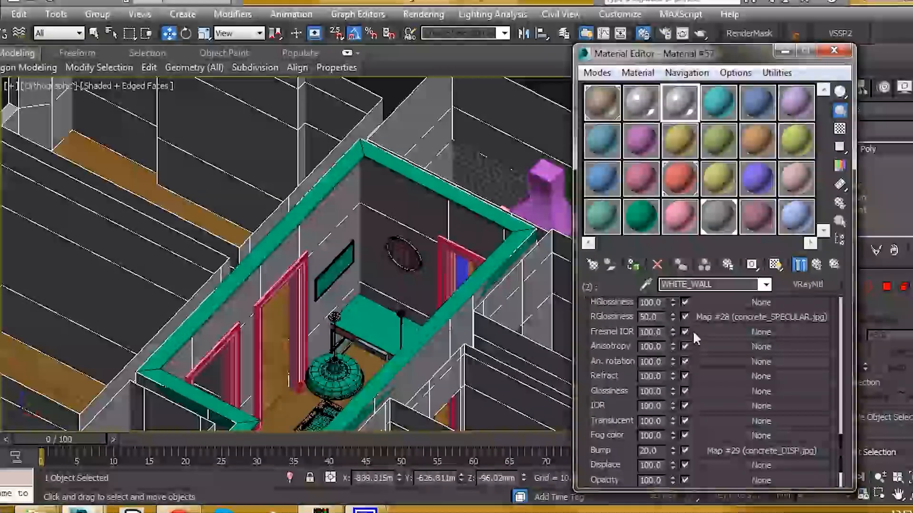
{"action": "scroll", "coordinate": [723, 406], "scroll_direction": "up", "scroll_amount": 5}
{"action": "left_click", "coordinate": [738, 386]}
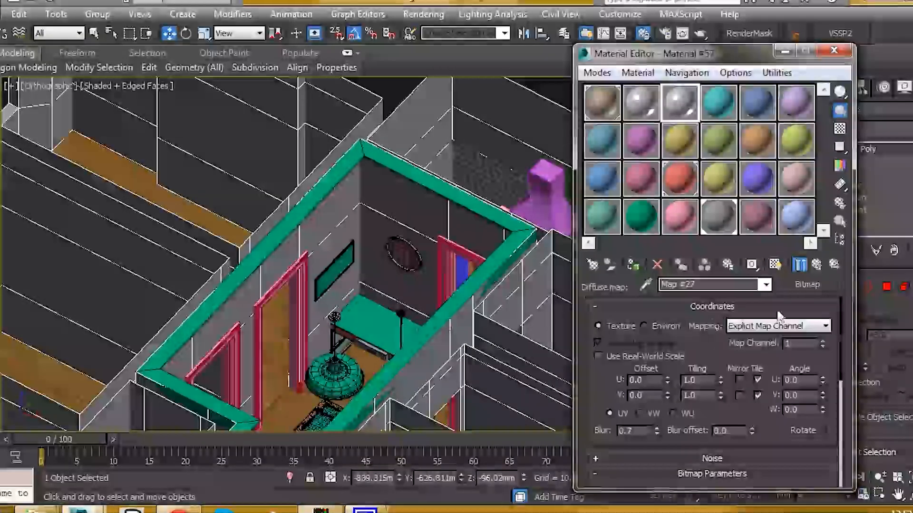
{"action": "left_click", "coordinate": [774, 264]}
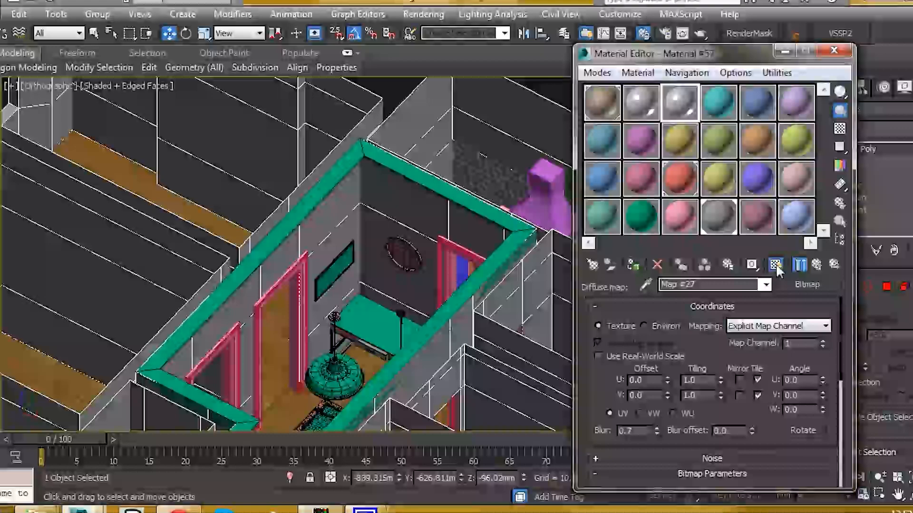
{"action": "scroll", "coordinate": [363, 218], "scroll_direction": "up", "scroll_amount": 5}
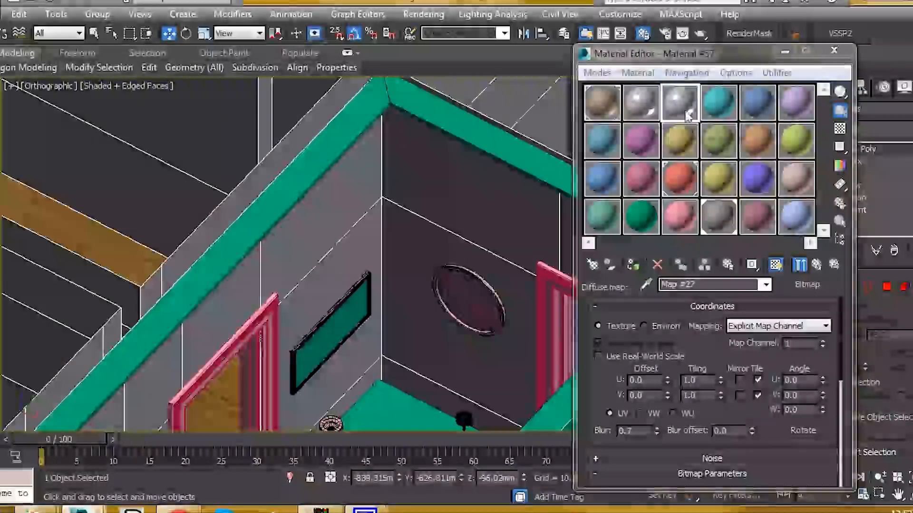
{"action": "left_click", "coordinate": [800, 264]}
{"action": "left_click", "coordinate": [799, 265]}
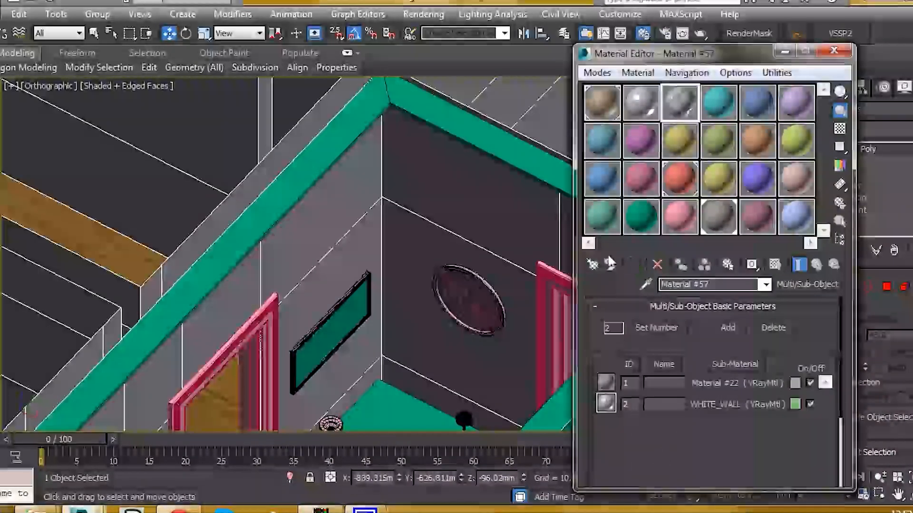
Assign the Multi/Sub-Object material to the selected interior walls and close the Material Editor
{"action": "middle_click_drag", "start_coordinate": [332, 211], "coordinate": [327, 192]}
{"action": "left_click", "coordinate": [633, 265]}
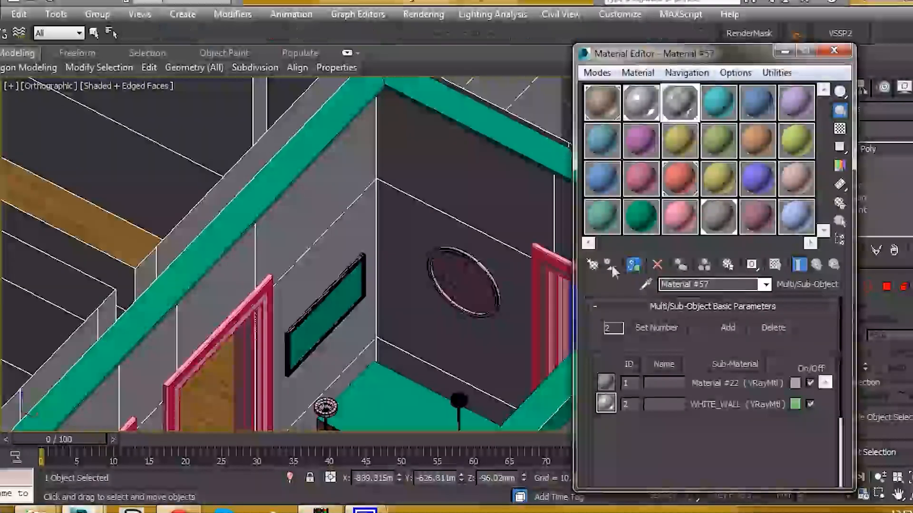
{"action": "scroll", "coordinate": [343, 196], "scroll_direction": "up", "scroll_amount": 2}
{"action": "scroll", "coordinate": [343, 204], "scroll_direction": "down", "scroll_amount": 5}
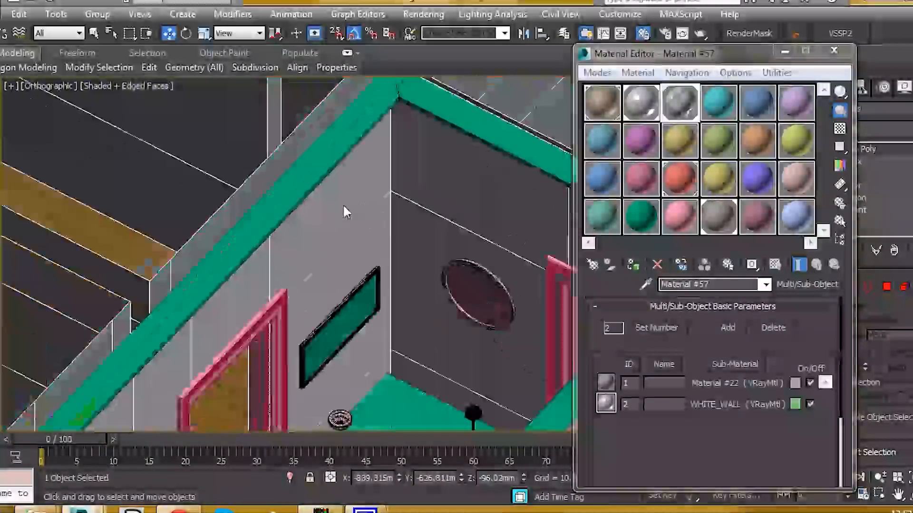
{"action": "middle_click_drag", "start_coordinate": [343, 205], "coordinate": [354, 217], "text": "alt"}
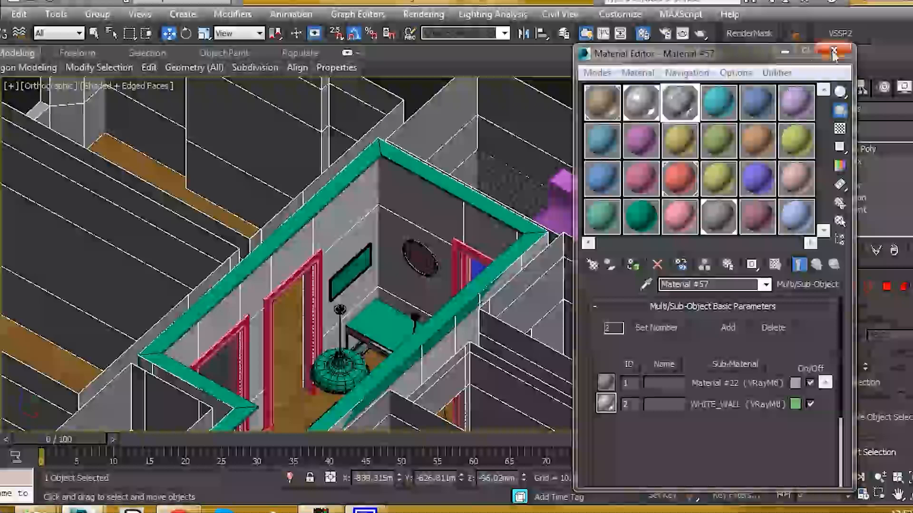
{"action": "left_click", "coordinate": [834, 51]}
Add a UVW Map modifier to the interior walls and set its mapping type to Box
{"action": "left_click", "coordinate": [860, 128]}
{"action": "scroll", "coordinate": [870, 333], "scroll_direction": "down", "scroll_amount": 15}
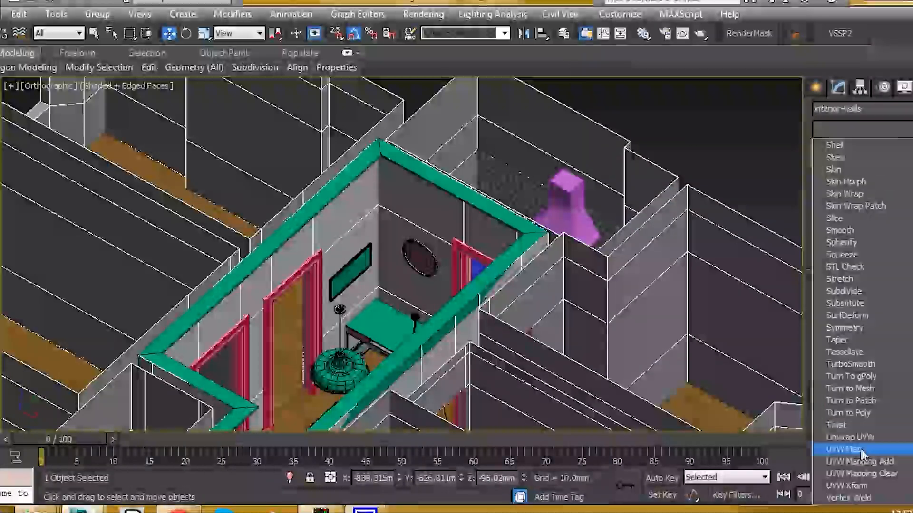
{"action": "left_click", "coordinate": [846, 450]}
{"action": "scroll", "coordinate": [340, 223], "scroll_direction": "up", "scroll_amount": 2}
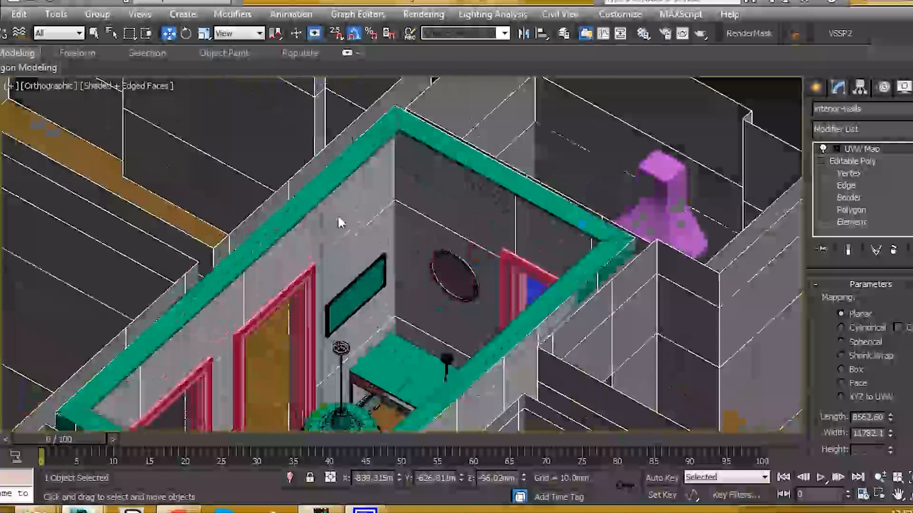
{"action": "scroll", "coordinate": [305, 266], "scroll_direction": "up", "scroll_amount": 2}
{"action": "left_click", "coordinate": [853, 370]}
Set the length, width and height of the interior walls' UVW Map box to 1500 mm each
{"action": "middle_click_drag", "start_coordinate": [467, 286], "coordinate": [437, 243]}
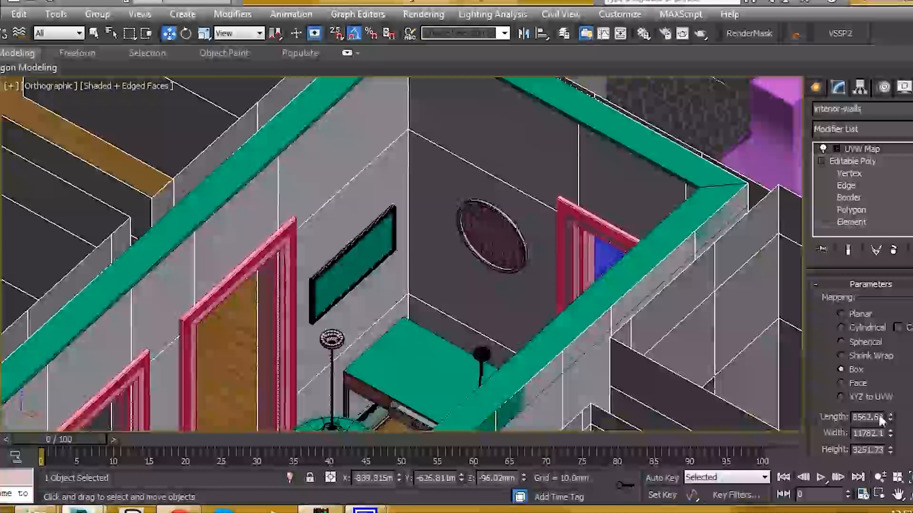
{"action": "type", "text": "600"}
{"action": "key", "text": "Return"}
{"action": "type", "text": "1500"}
{"action": "key", "text": "Tab"}
{"action": "type", "text": "15"}
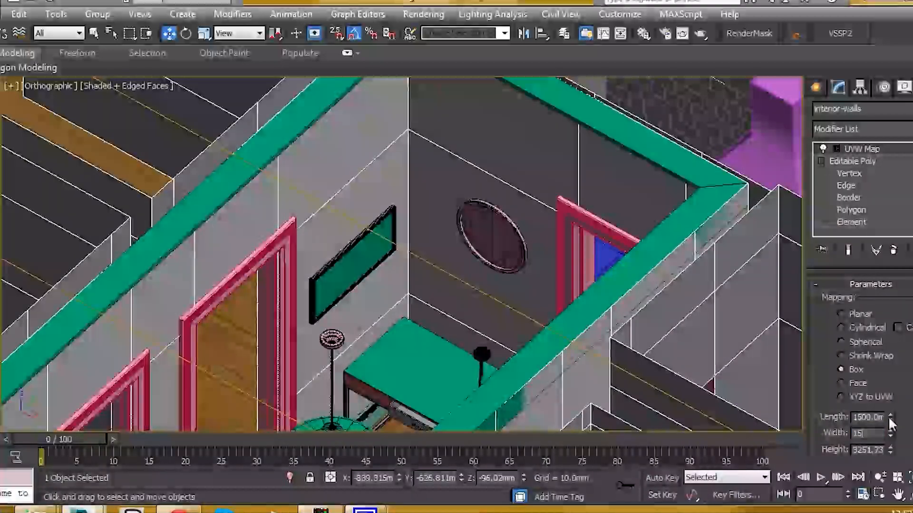
{"action": "type", "text": "00"}
{"action": "key", "text": "Tab"}
{"action": "type", "text": "15"}
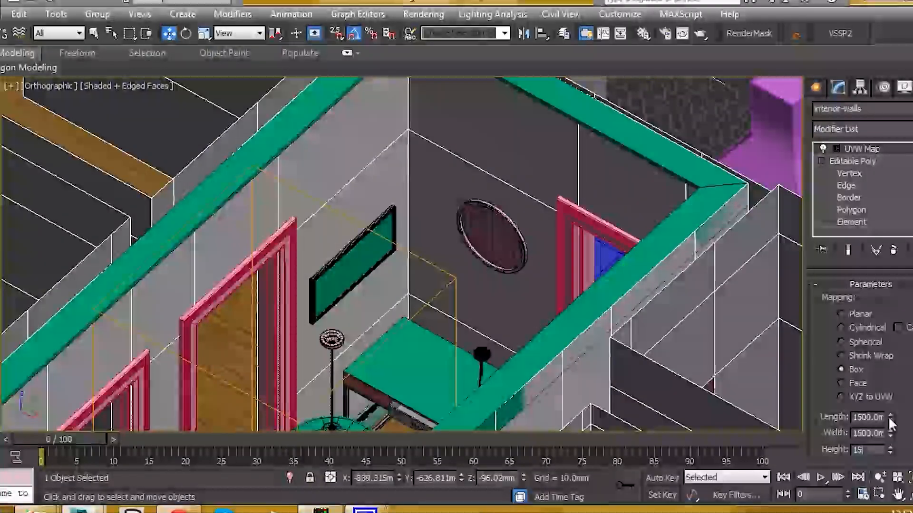
{"action": "type", "text": "00"}
{"action": "key", "text": "Return"}
{"action": "scroll", "coordinate": [324, 207], "scroll_direction": "up", "scroll_amount": 5}
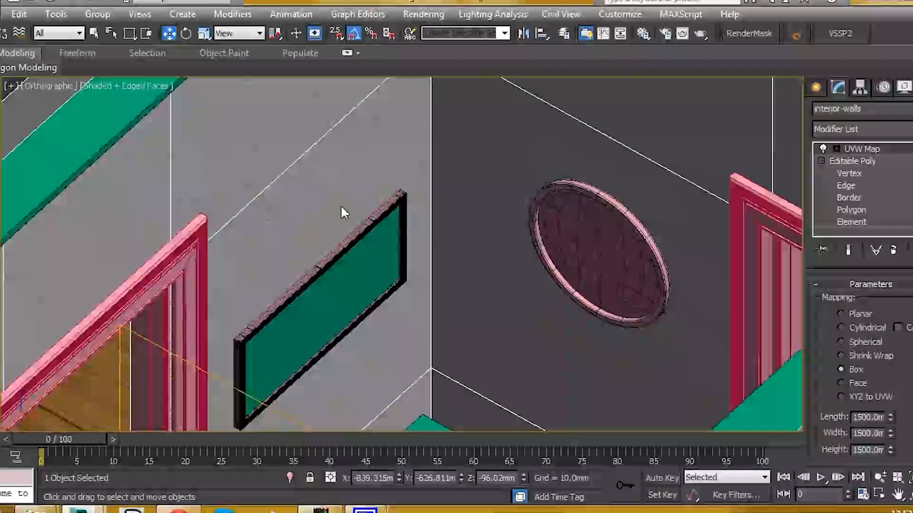
{"action": "scroll", "coordinate": [340, 204], "scroll_direction": "down", "scroll_amount": 6}
{"action": "scroll", "coordinate": [329, 219], "scroll_direction": "up", "scroll_amount": 1}
Replace the Diffuse bitmap of the WHITE_WALL sub-material with a Color Correction map, keeping the old map as sub-map
{"action": "key", "text": "m"}
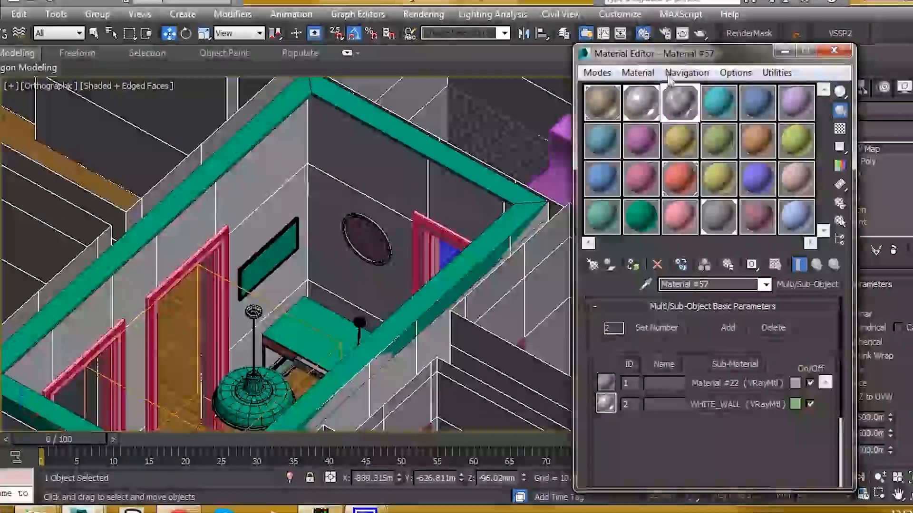
{"action": "left_click_drag", "start_coordinate": [642, 57], "coordinate": [551, 57]}
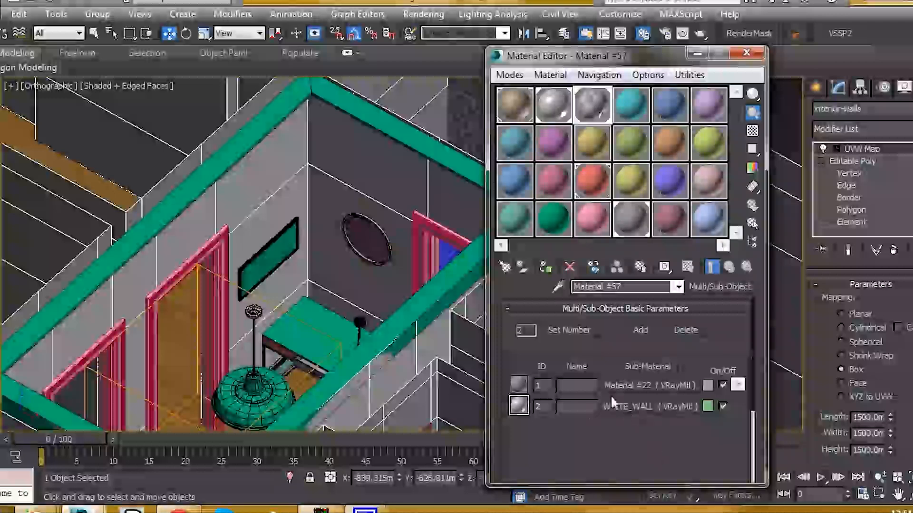
{"action": "left_click", "coordinate": [632, 408]}
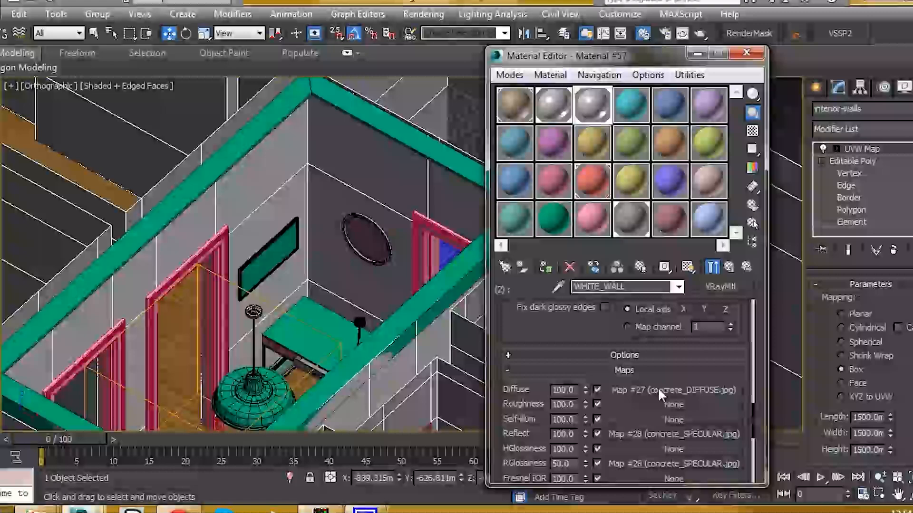
{"action": "left_click", "coordinate": [654, 390]}
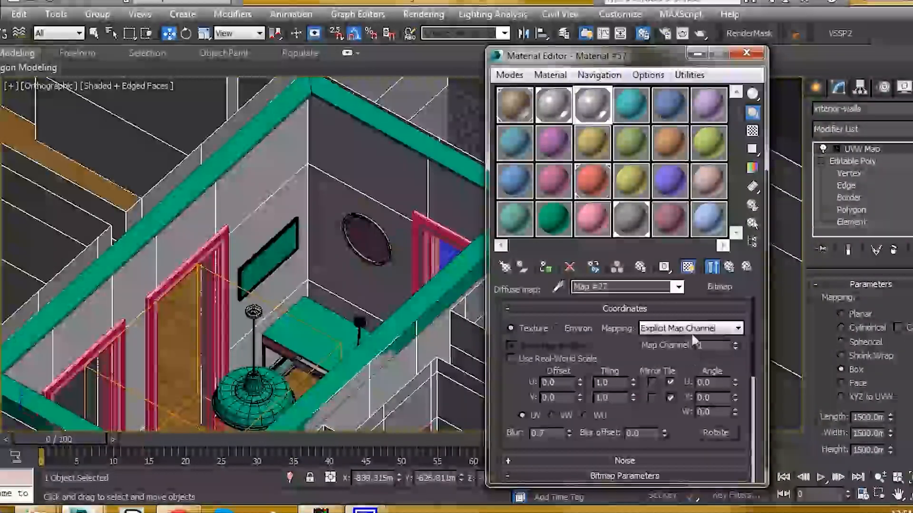
{"action": "left_click", "coordinate": [717, 284]}
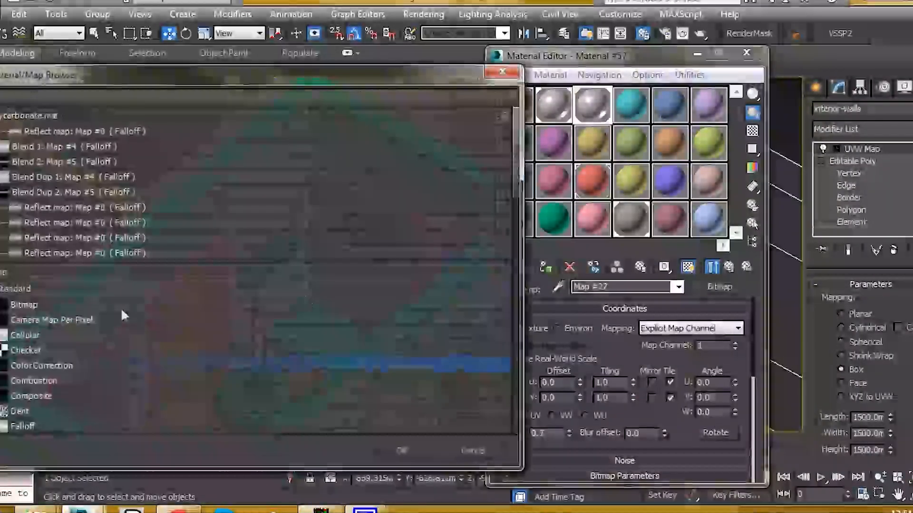
{"action": "double_click", "coordinate": [37, 366]}
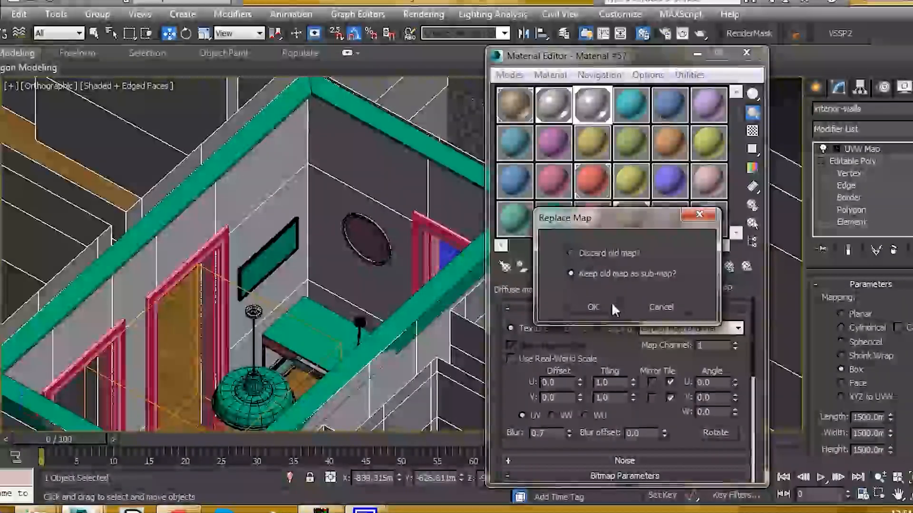
{"action": "left_click", "coordinate": [599, 308]}
{"action": "scroll", "coordinate": [583, 388], "scroll_direction": "down", "scroll_amount": 5}
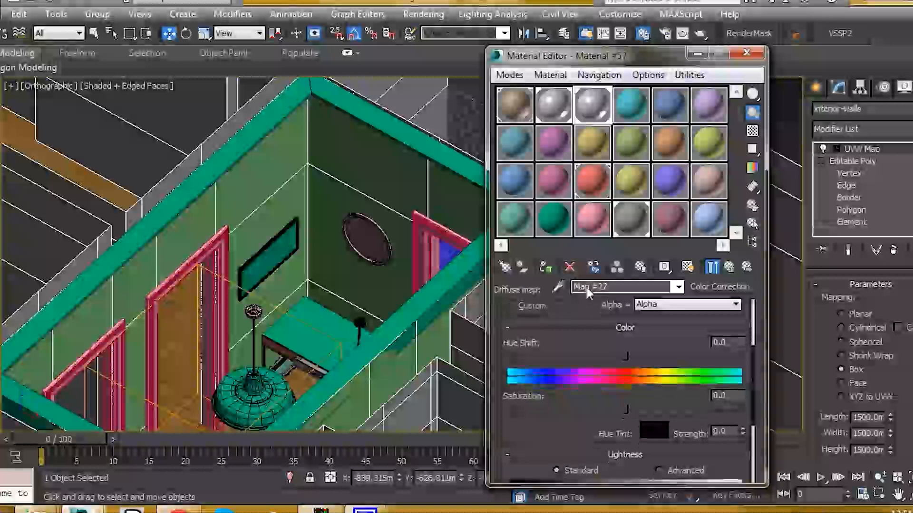
Switch the Color Correction map's lightness to Advanced and set its RGB Gamma/Contrast to 5.0
{"action": "left_click", "coordinate": [659, 402]}
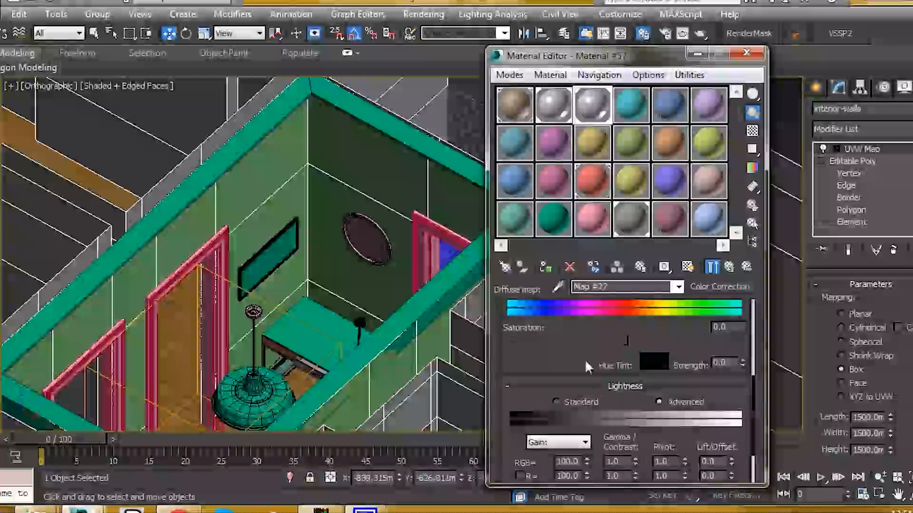
{"action": "scroll", "coordinate": [585, 337], "scroll_direction": "down", "scroll_amount": 1}
{"action": "left_click", "coordinate": [618, 420]}
{"action": "type", "text": "2"}
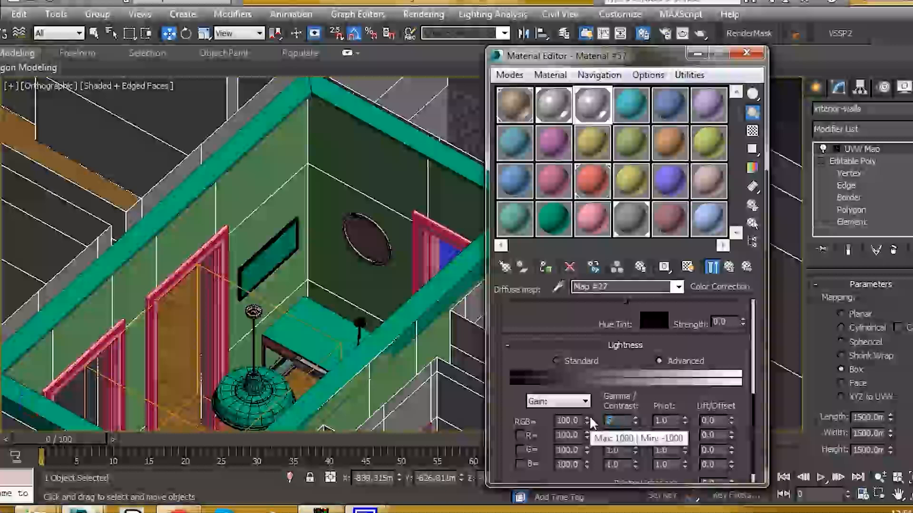
{"action": "key", "text": "Return"}
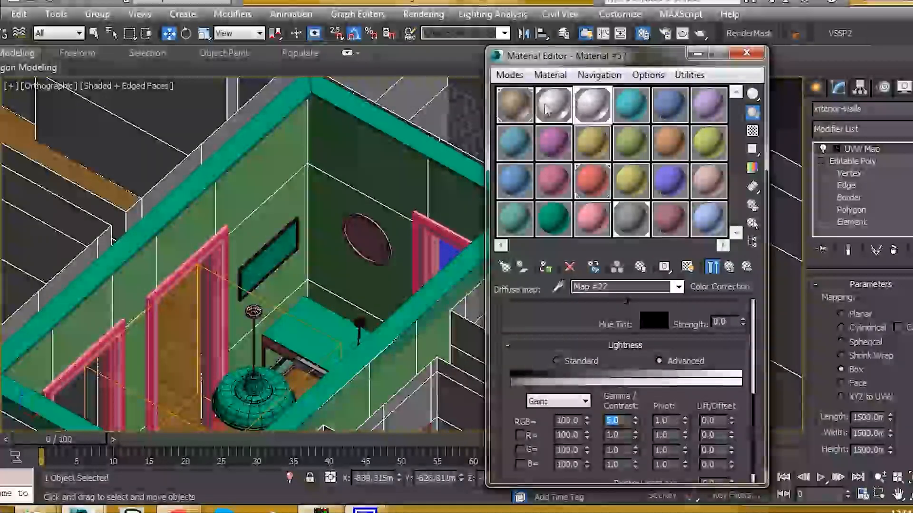
{"action": "scroll", "coordinate": [582, 356], "scroll_direction": "up", "scroll_amount": 3}
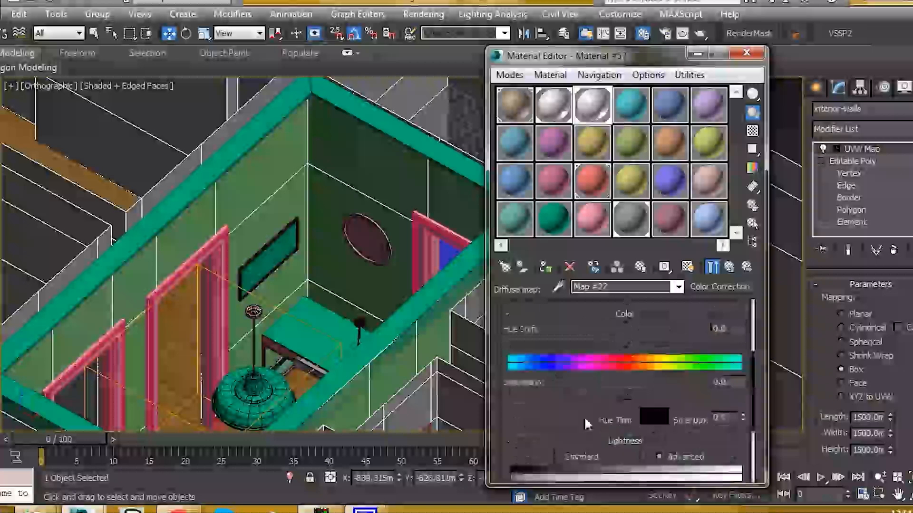
{"action": "scroll", "coordinate": [549, 363], "scroll_direction": "up", "scroll_amount": 2}
Turn on shaded viewport display for the Color Correction map and assign the material to the selected interior walls
{"action": "middle_click_drag", "start_coordinate": [280, 195], "coordinate": [271, 200]}
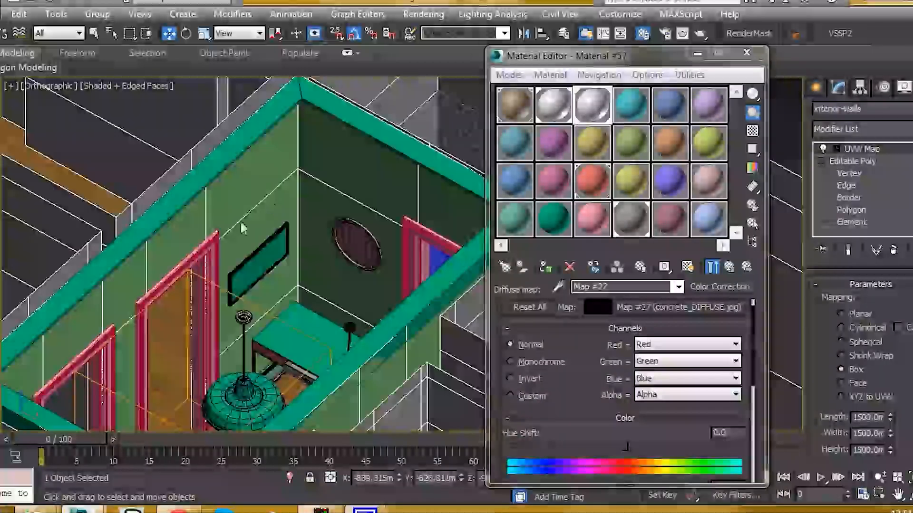
{"action": "scroll", "coordinate": [234, 186], "scroll_direction": "up", "scroll_amount": 4}
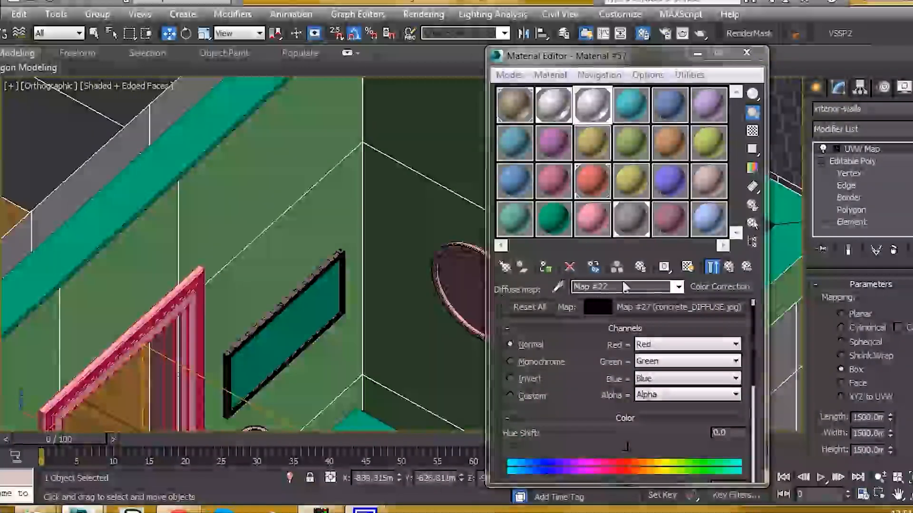
{"action": "scroll", "coordinate": [598, 349], "scroll_direction": "up", "scroll_amount": 1}
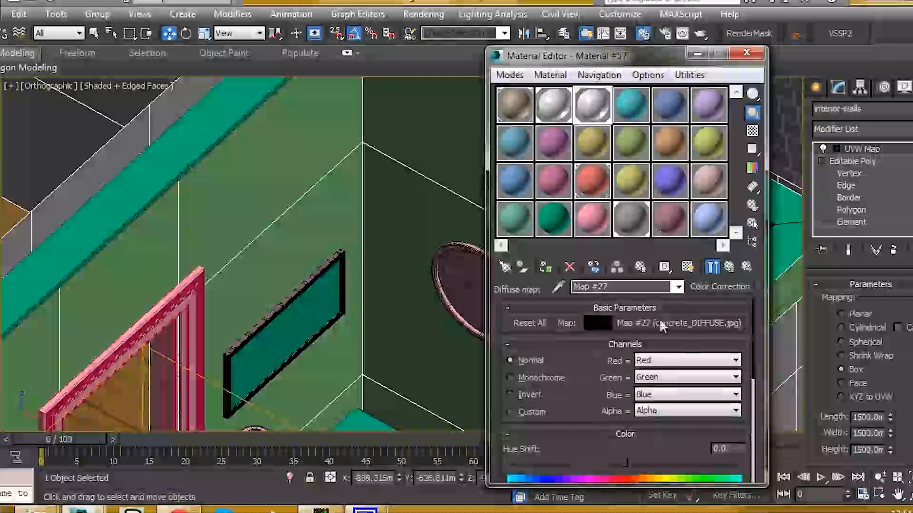
{"action": "left_click", "coordinate": [687, 267]}
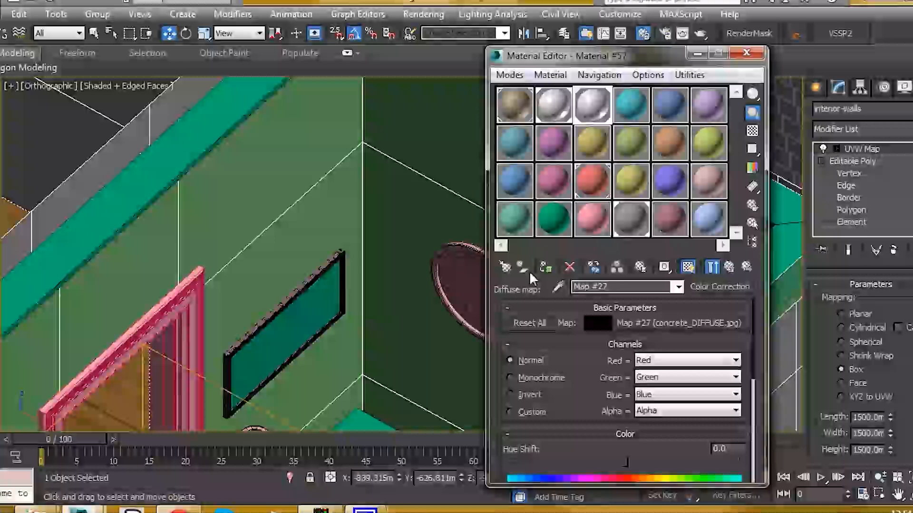
{"action": "left_click", "coordinate": [544, 267]}
{"action": "middle_click_drag", "start_coordinate": [330, 180], "coordinate": [299, 192]}
{"action": "scroll", "coordinate": [212, 200], "scroll_direction": "up", "scroll_amount": 5}
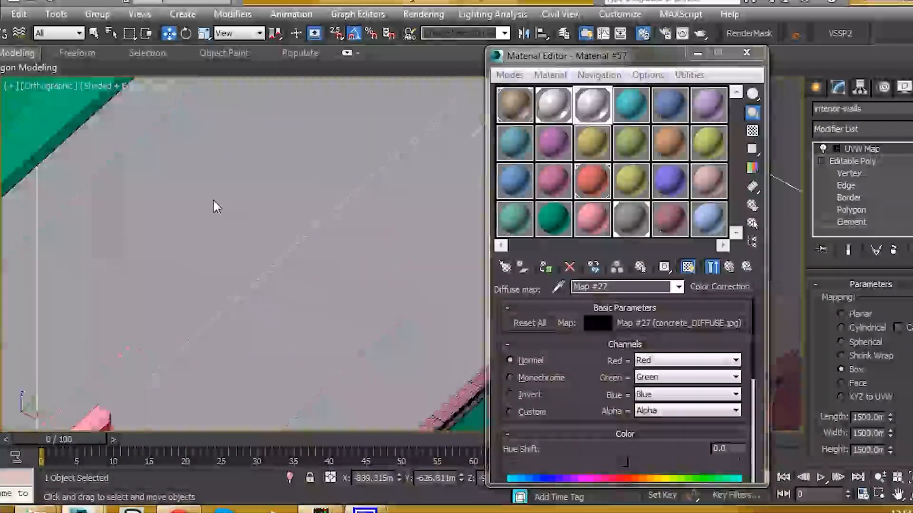
Check the brightened walls in the viewport and return to the Multi/Sub-Object level of the wall material
{"action": "scroll", "coordinate": [218, 206], "scroll_direction": "down", "scroll_amount": 6}
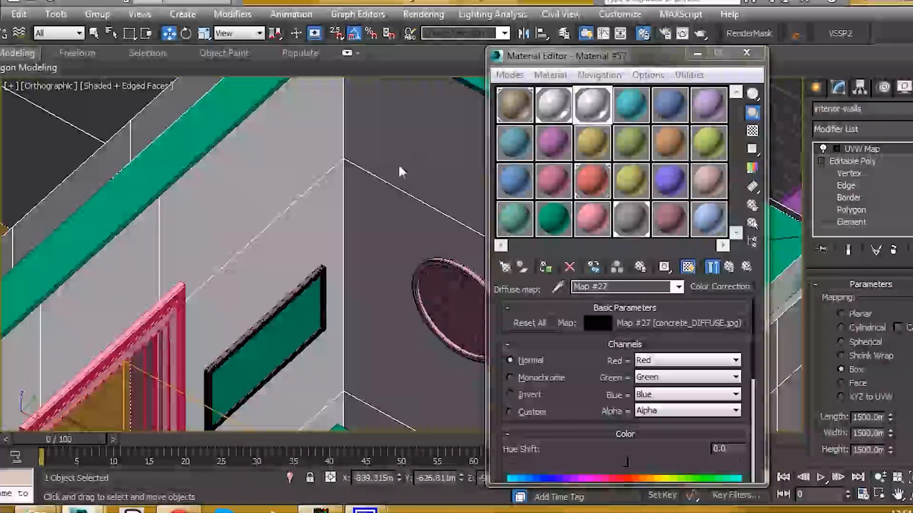
{"action": "scroll", "coordinate": [400, 218], "scroll_direction": "down", "scroll_amount": 5}
{"action": "scroll", "coordinate": [400, 268], "scroll_direction": "down", "scroll_amount": 5}
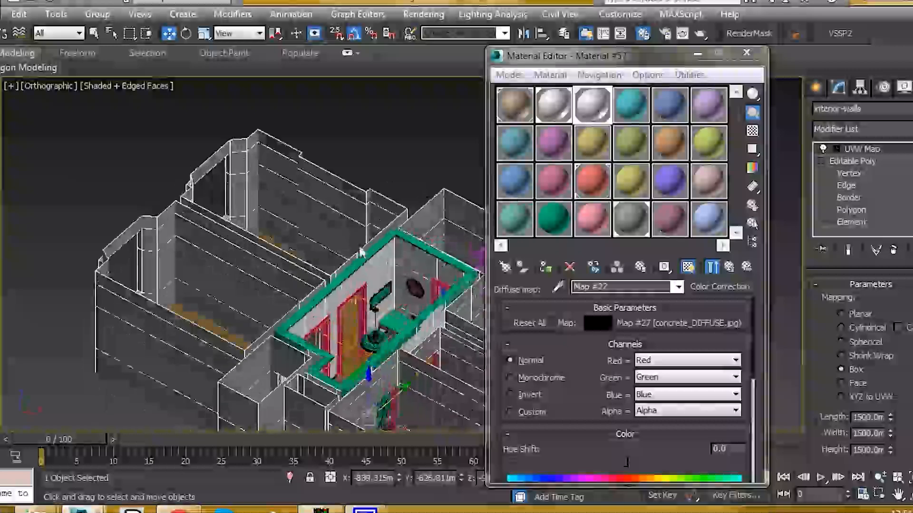
{"action": "scroll", "coordinate": [347, 215], "scroll_direction": "up", "scroll_amount": 4}
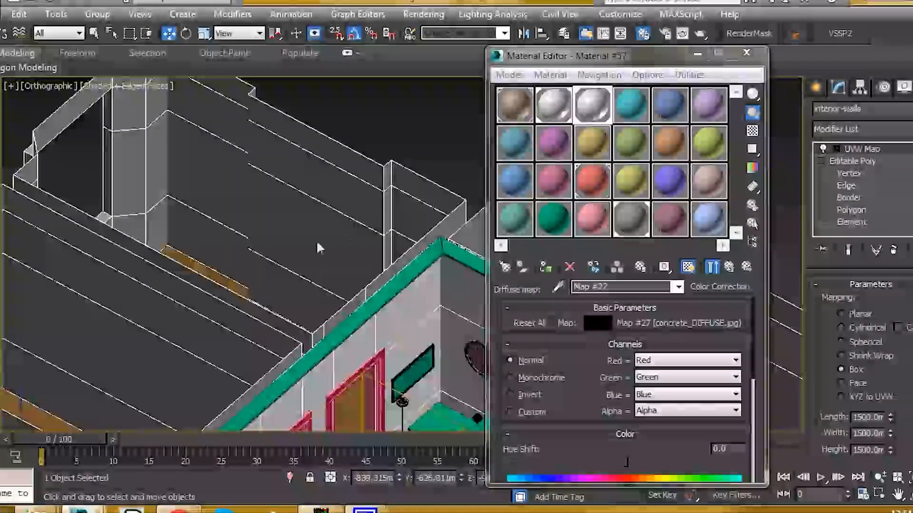
{"action": "left_click", "coordinate": [728, 267]}
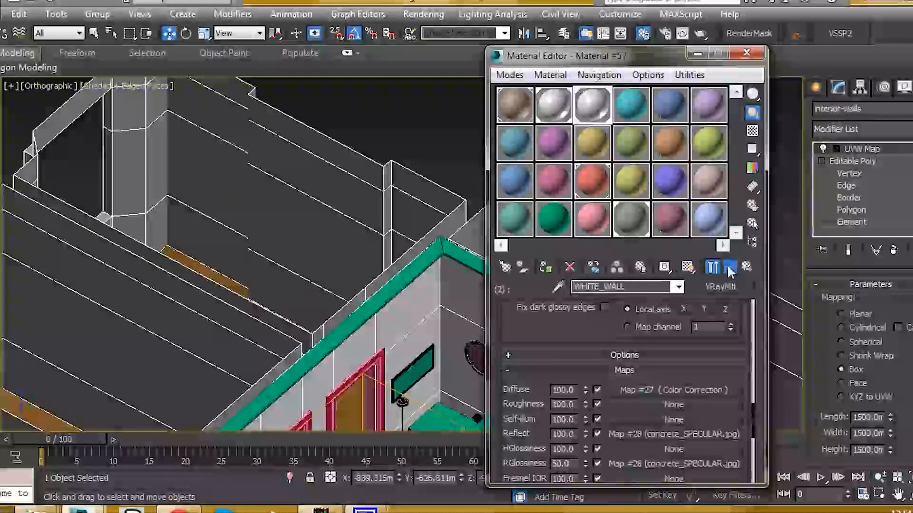
{"action": "left_click", "coordinate": [728, 267]}
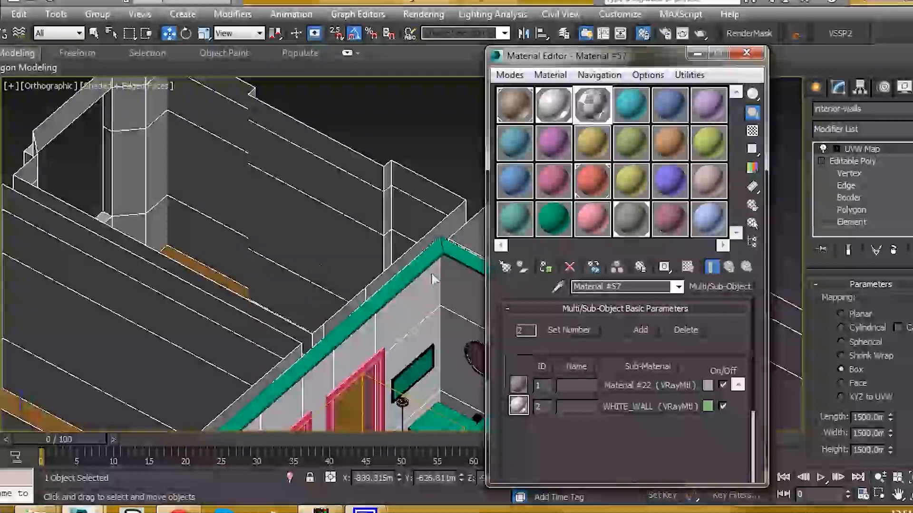
{"action": "middle_click_drag", "start_coordinate": [377, 232], "coordinate": [330, 218]}
Rename the cyan V-Ray material as white and set its Diffuse color to RGB 247, 247, 247
{"action": "left_click", "coordinate": [630, 229]}
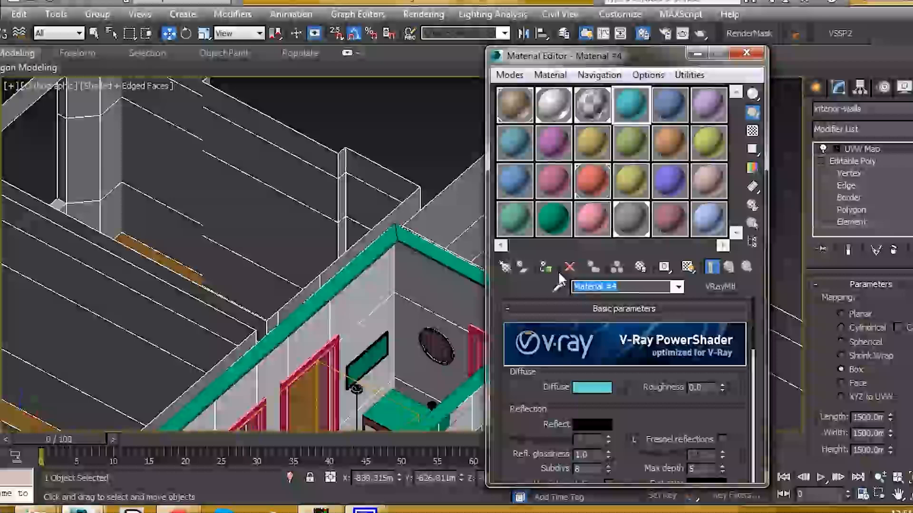
{"action": "type", "text": "hite"}
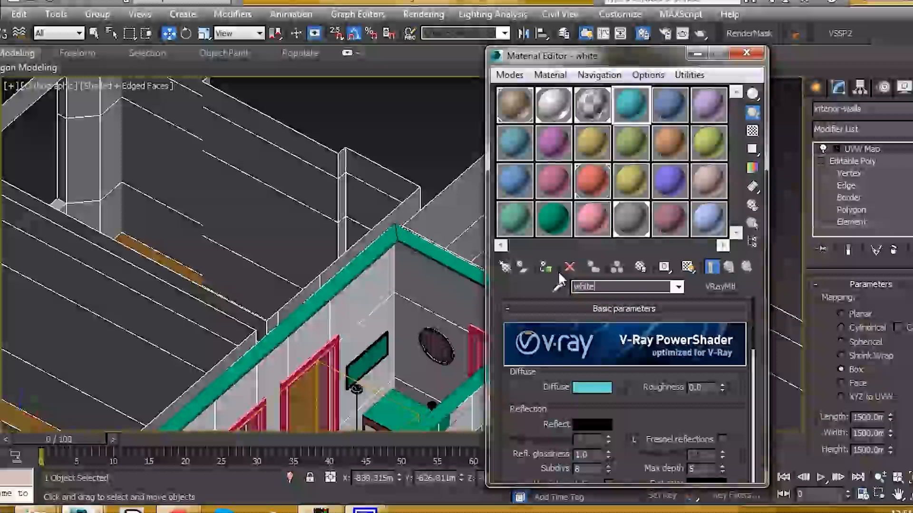
{"action": "left_click", "coordinate": [597, 390]}
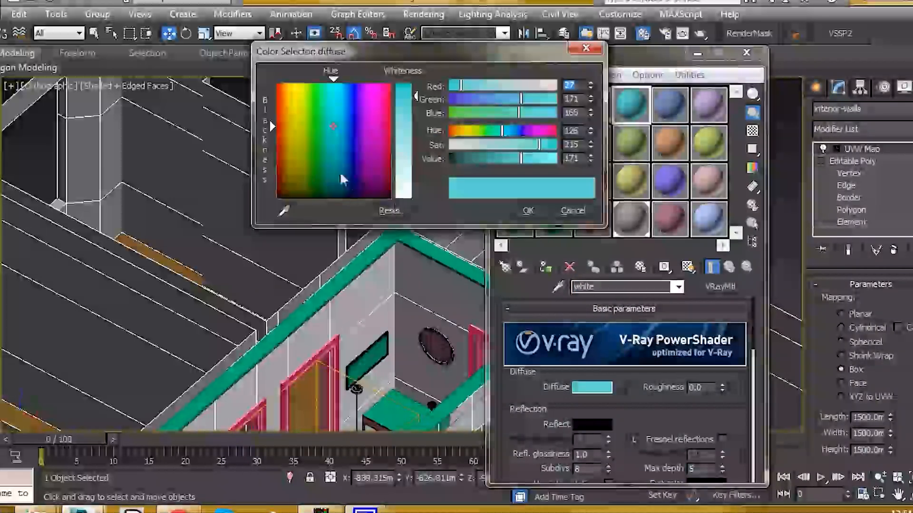
{"action": "left_click_drag", "start_coordinate": [341, 174], "coordinate": [277, 200]}
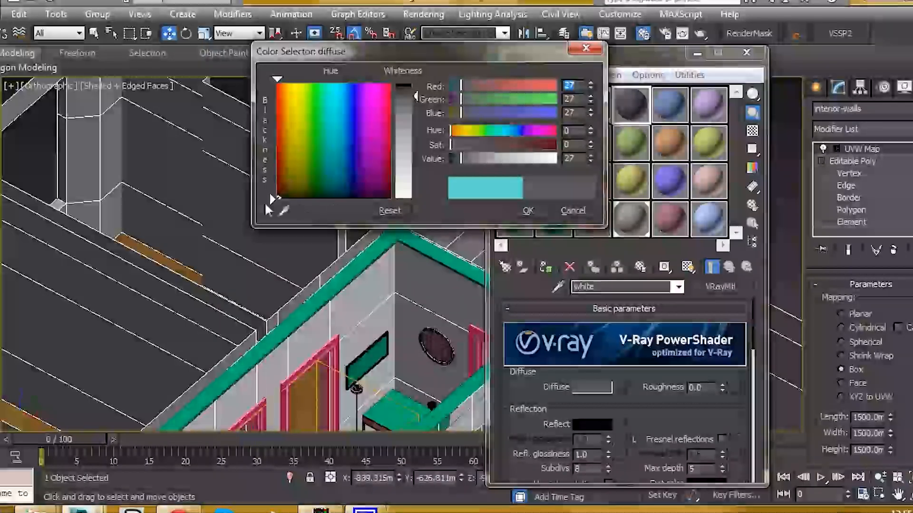
{"action": "left_click_drag", "start_coordinate": [417, 99], "coordinate": [423, 194]}
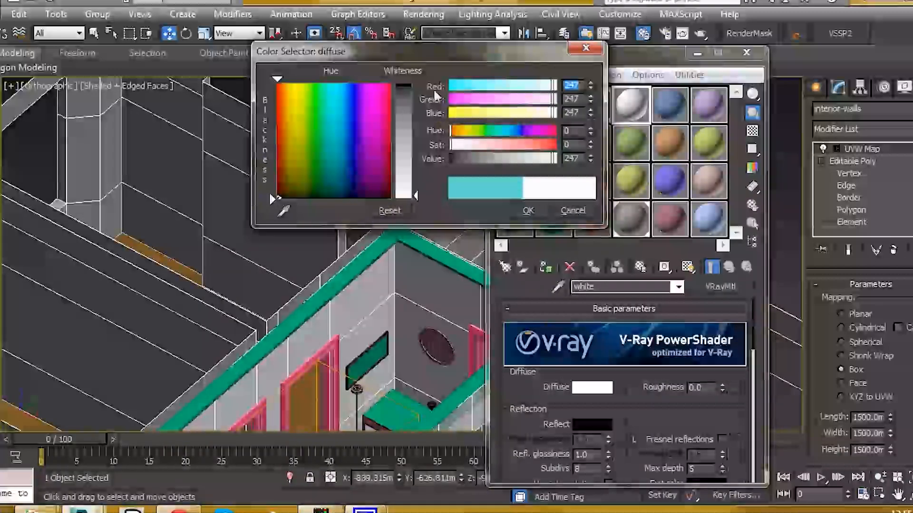
{"action": "left_click", "coordinate": [528, 210]}
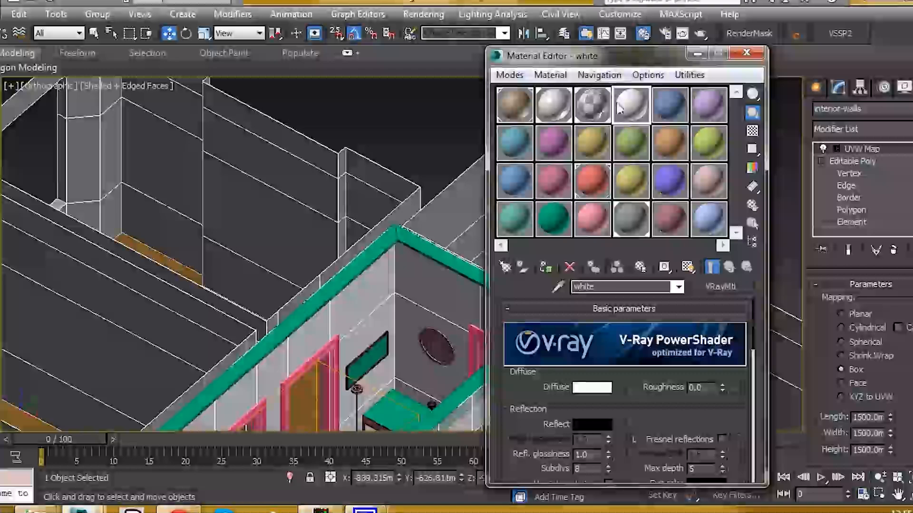
Place the white material as an instance in ID 1 of the walls' Multi/Sub-Object material
{"action": "left_click", "coordinate": [590, 111]}
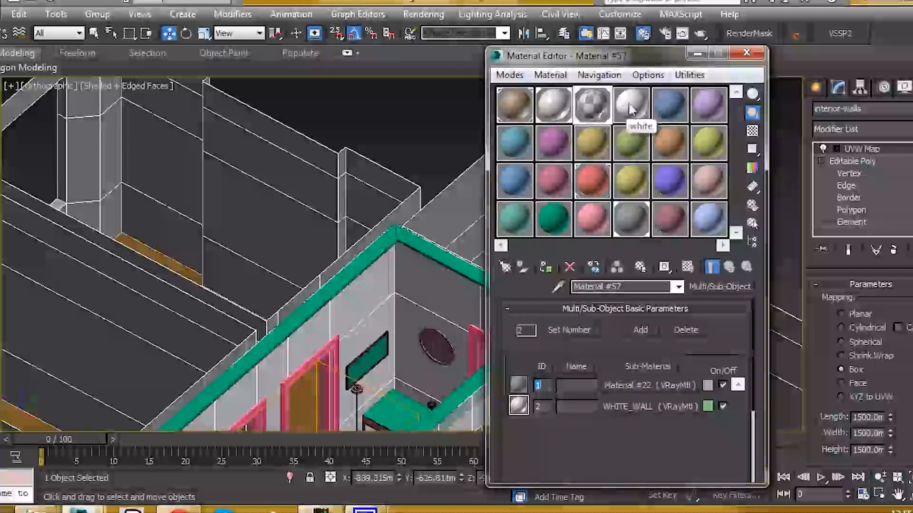
{"action": "left_click_drag", "start_coordinate": [637, 188], "coordinate": [646, 385]}
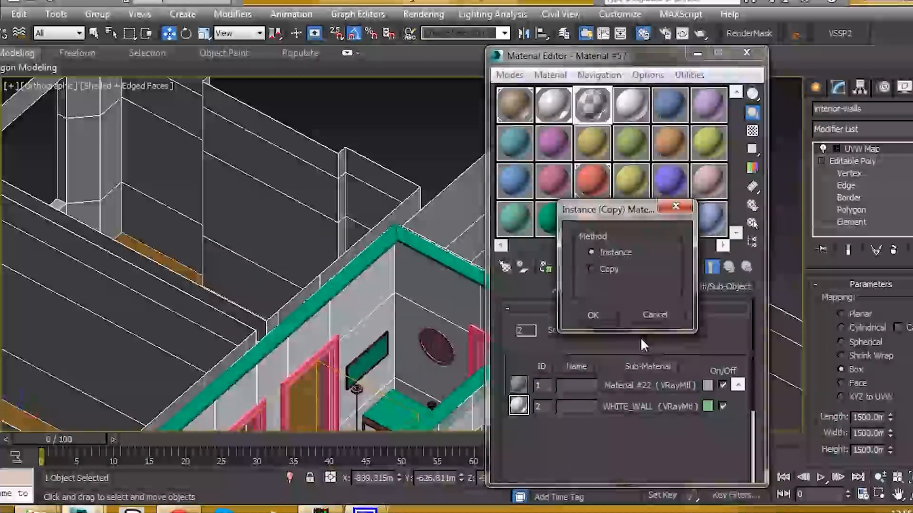
{"action": "left_click", "coordinate": [592, 314]}
{"action": "middle_click_drag", "start_coordinate": [401, 239], "coordinate": [387, 220]}
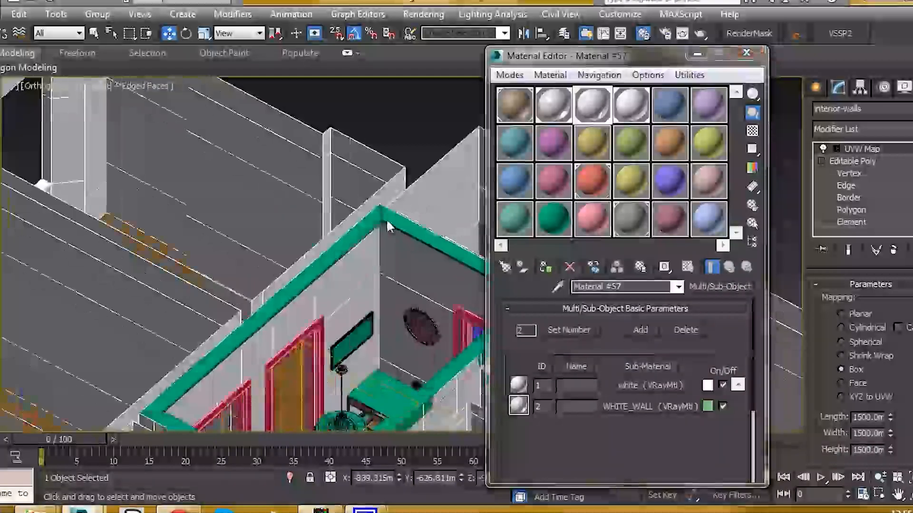
{"action": "scroll", "coordinate": [382, 200], "scroll_direction": "down", "scroll_amount": 3}
{"action": "scroll", "coordinate": [382, 202], "scroll_direction": "down", "scroll_amount": 6}
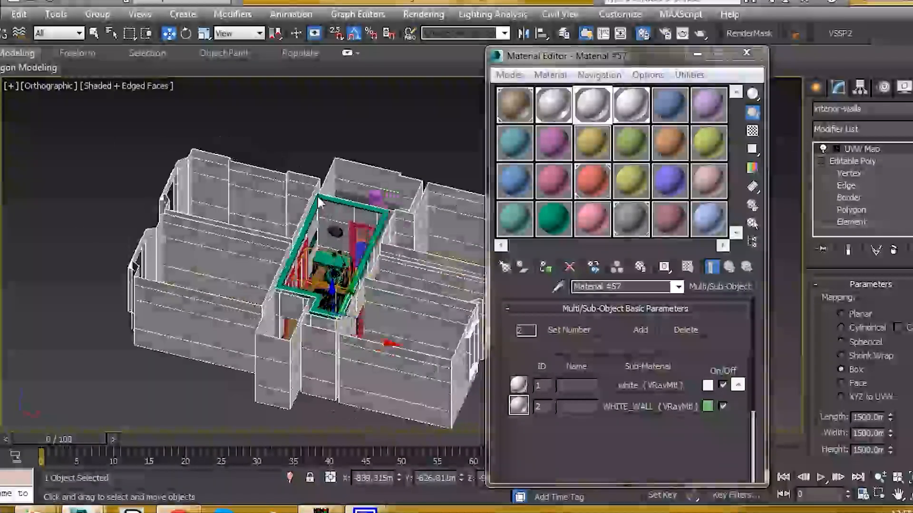
Deselect the interior walls and inspect their material from several angles, up close around the hallway's doors and wall decorations
{"action": "scroll", "coordinate": [265, 197], "scroll_direction": "up", "scroll_amount": 5}
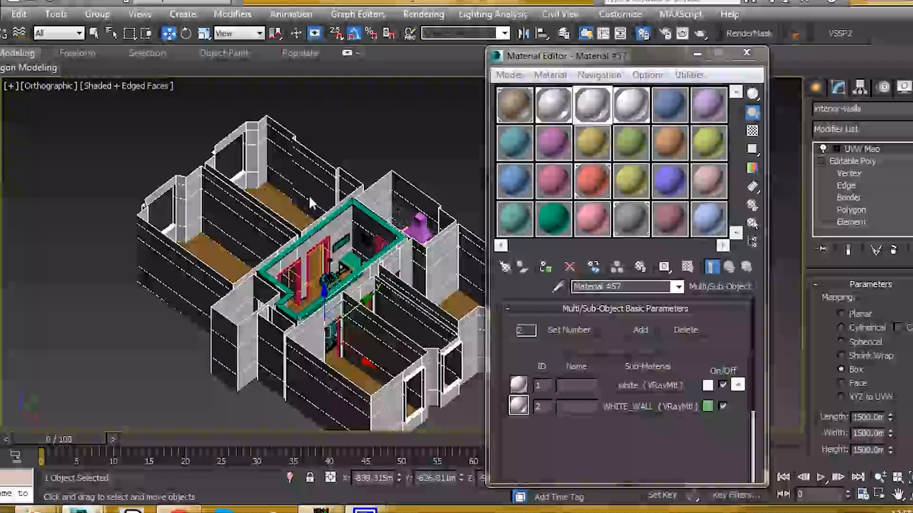
{"action": "middle_click_drag", "start_coordinate": [322, 212], "coordinate": [329, 219]}
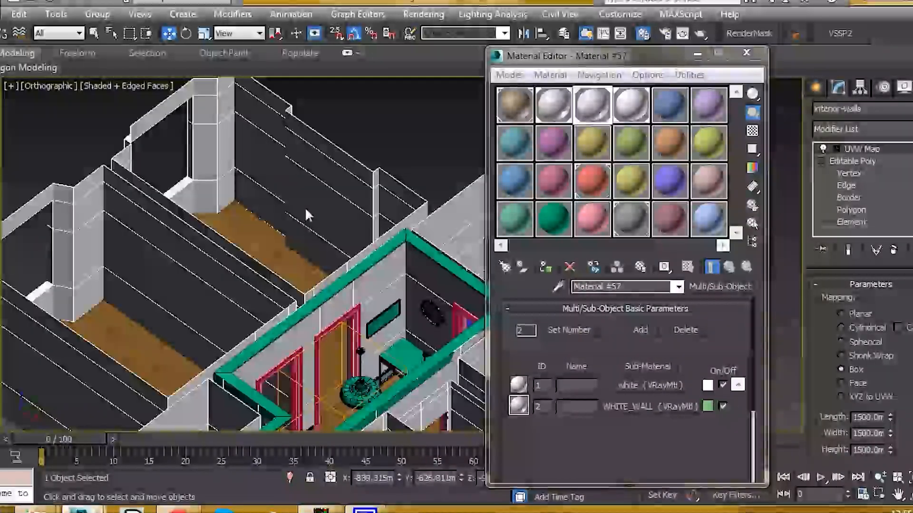
{"action": "left_click", "coordinate": [397, 157]}
{"action": "scroll", "coordinate": [328, 229], "scroll_direction": "up", "scroll_amount": 5}
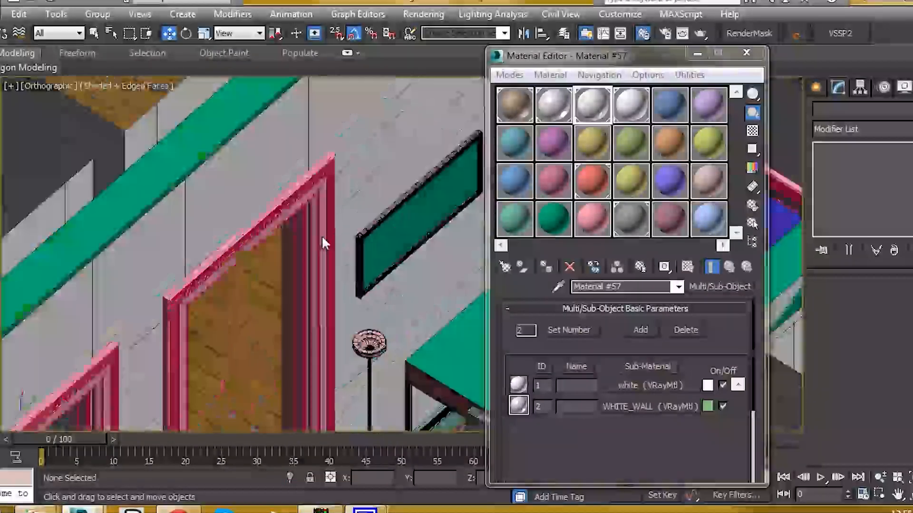
{"action": "scroll", "coordinate": [285, 228], "scroll_direction": "down", "scroll_amount": 10}
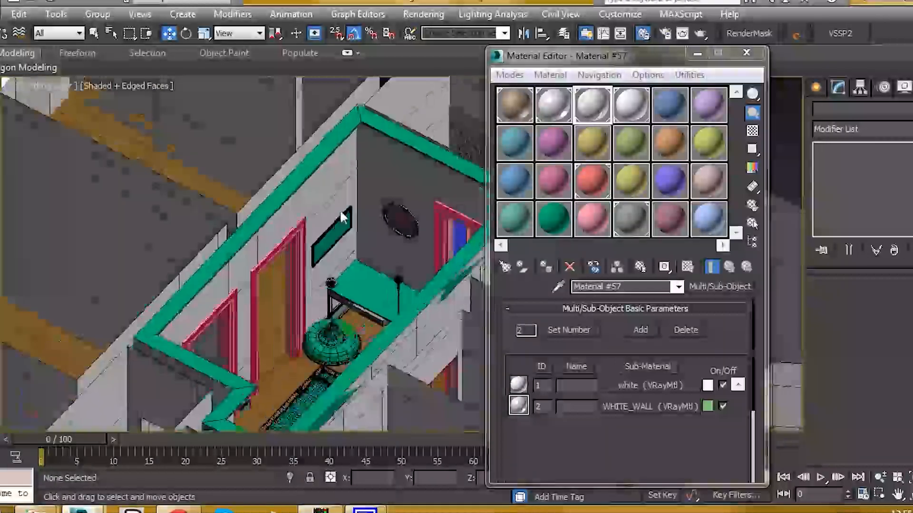
{"action": "scroll", "coordinate": [435, 189], "scroll_direction": "up", "scroll_amount": 10}
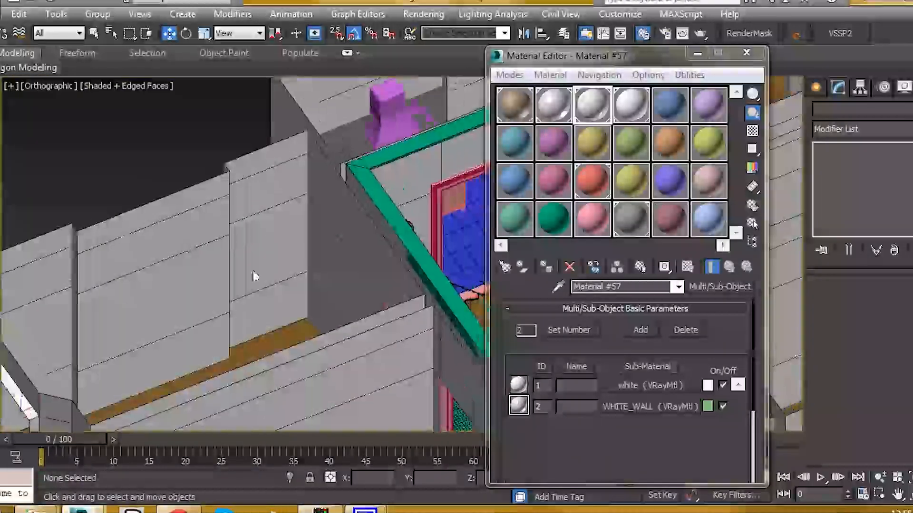
{"action": "scroll", "coordinate": [218, 248], "scroll_direction": "down", "scroll_amount": 5}
{"action": "scroll", "coordinate": [263, 187], "scroll_direction": "up", "scroll_amount": 5}
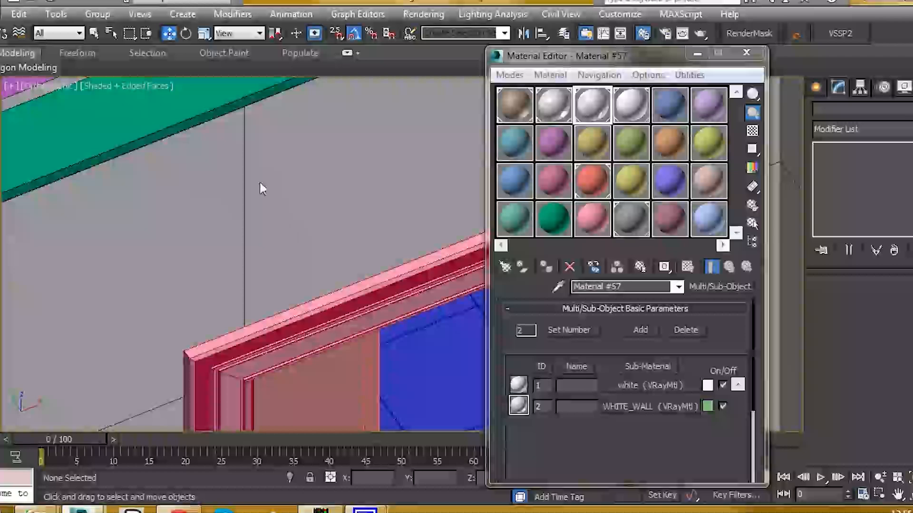
{"action": "scroll", "coordinate": [326, 212], "scroll_direction": "down", "scroll_amount": 6}
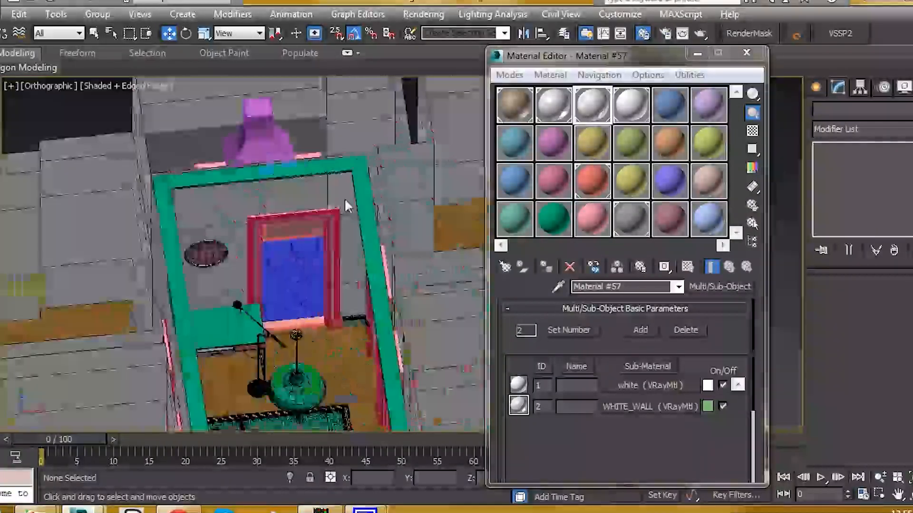
{"action": "scroll", "coordinate": [346, 203], "scroll_direction": "up", "scroll_amount": 2}
{"action": "middle_click_drag", "start_coordinate": [190, 205], "coordinate": [357, 233]}
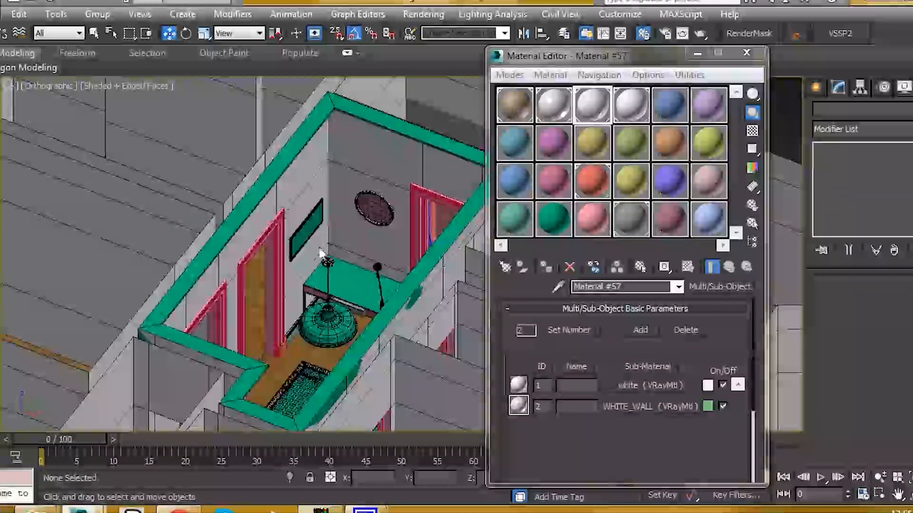